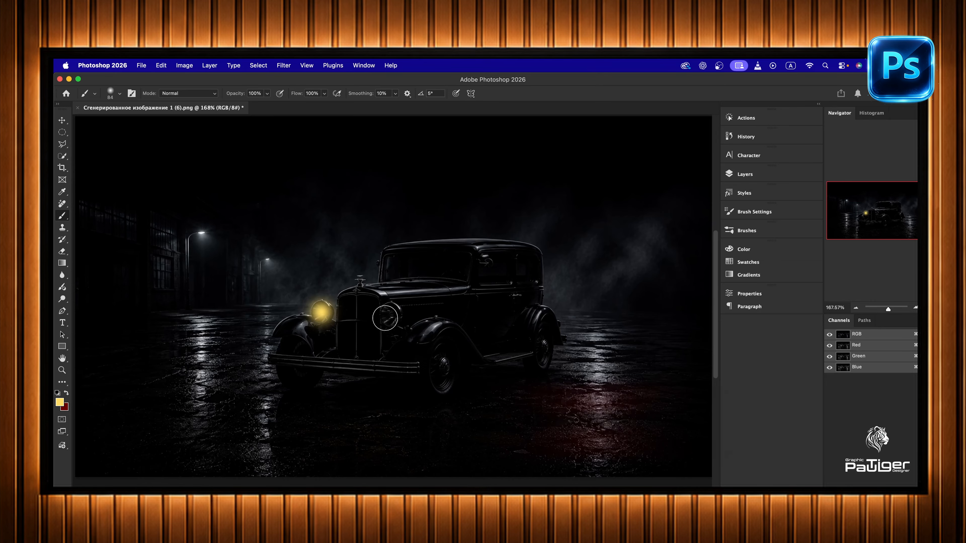
left_click(389, 314)
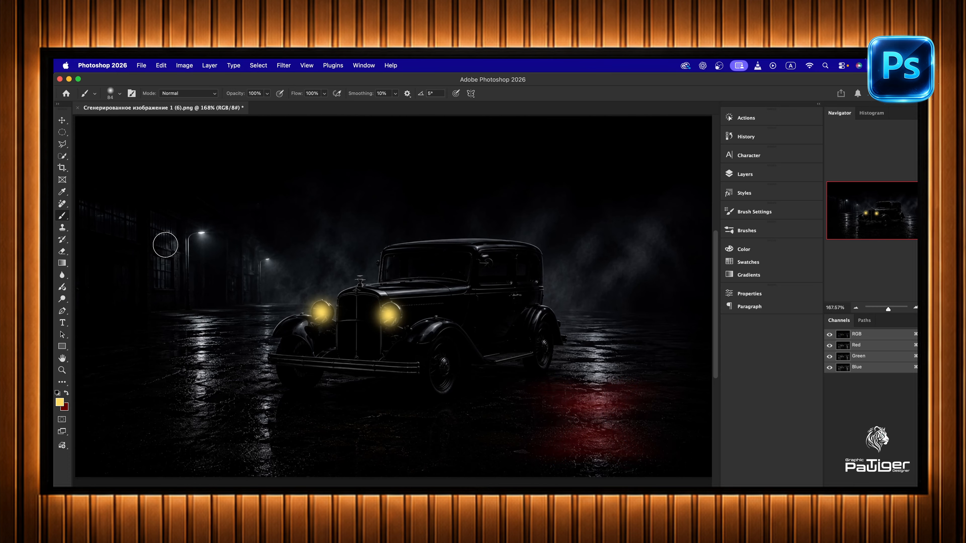
key("super+z")
key("super+z")
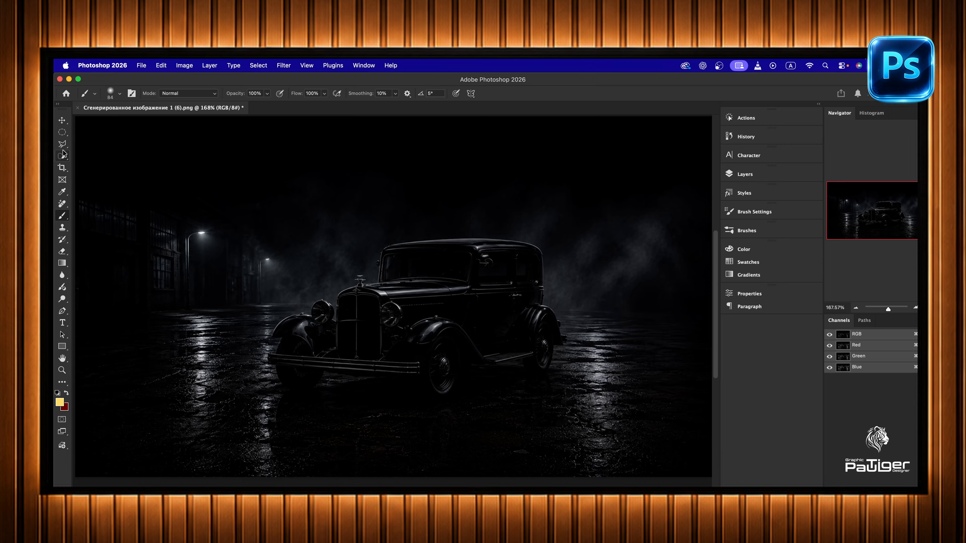
- Select both headlights of the car with elliptical selections
left_click(62, 134)
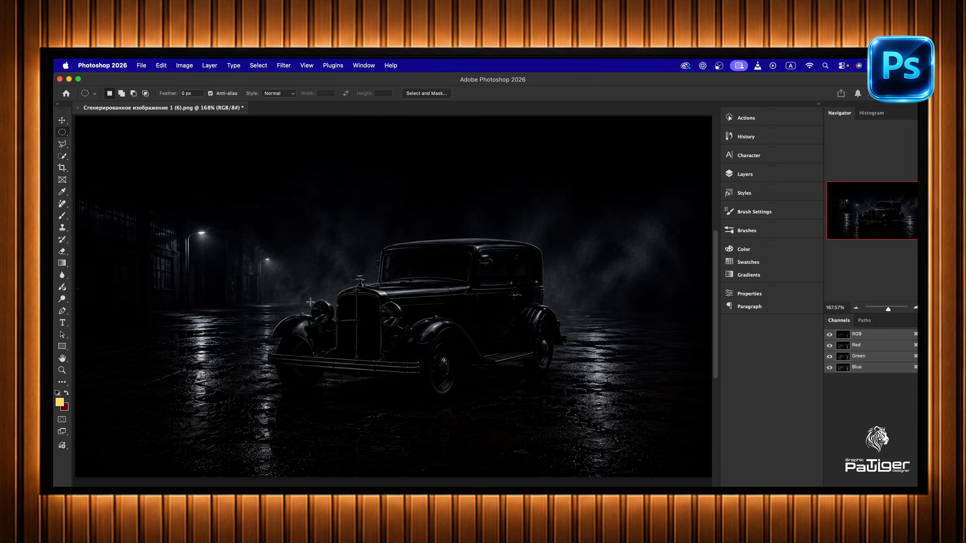
left_click_drag(310, 302, 330, 323)
left_click_drag(380, 303, 401, 328)
- Add a Levels adjustment layer masked to the selected headlights and set its white input level to 28
left_click(745, 177)
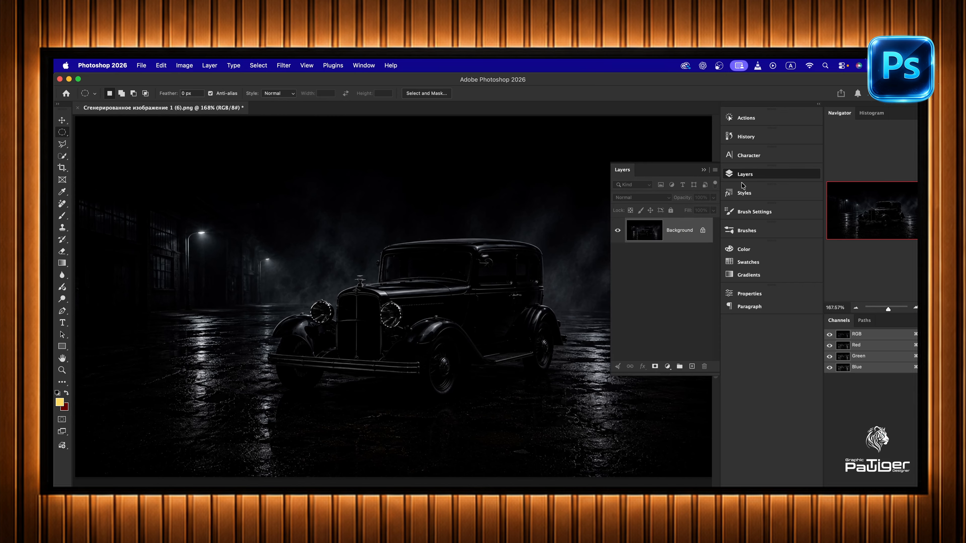
left_click(668, 366)
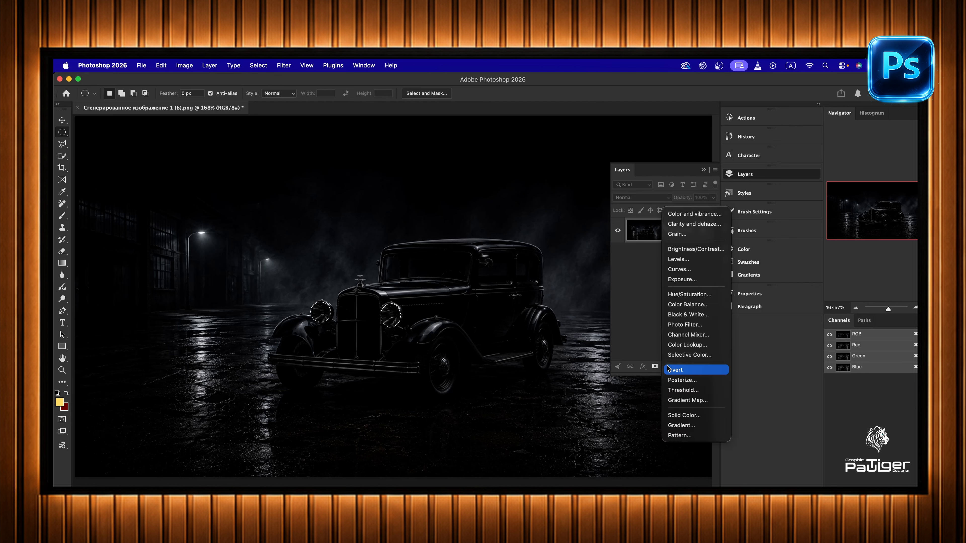
left_click(679, 260)
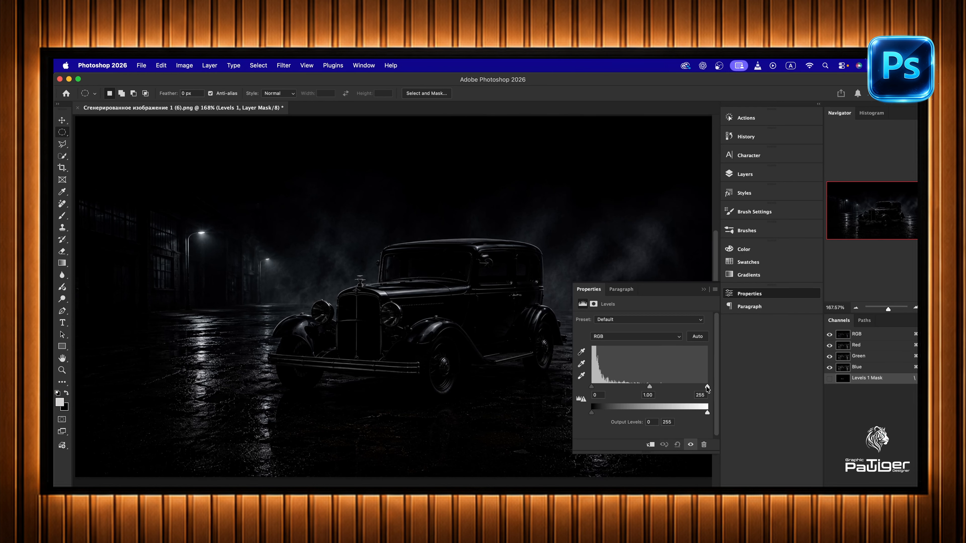
left_click_drag(707, 389, 606, 391)
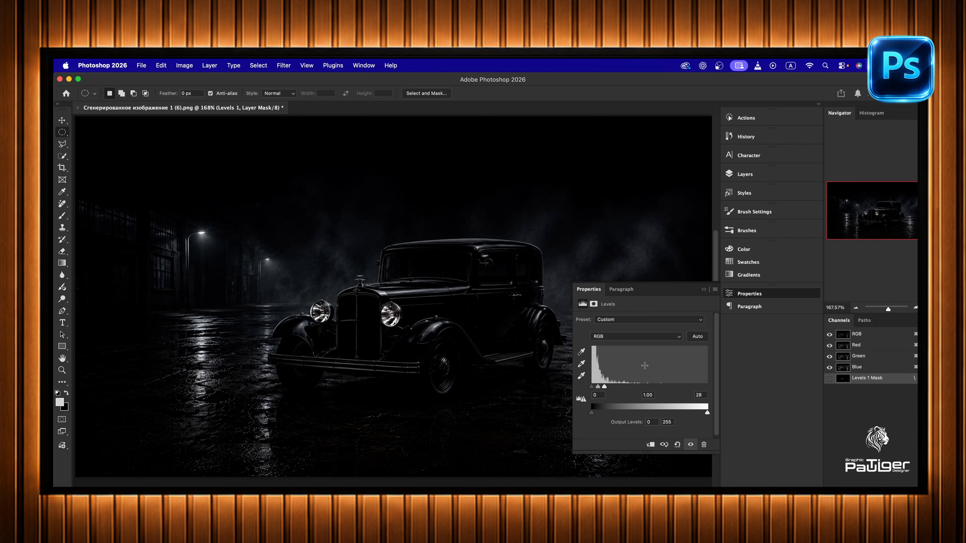
left_click(704, 289)
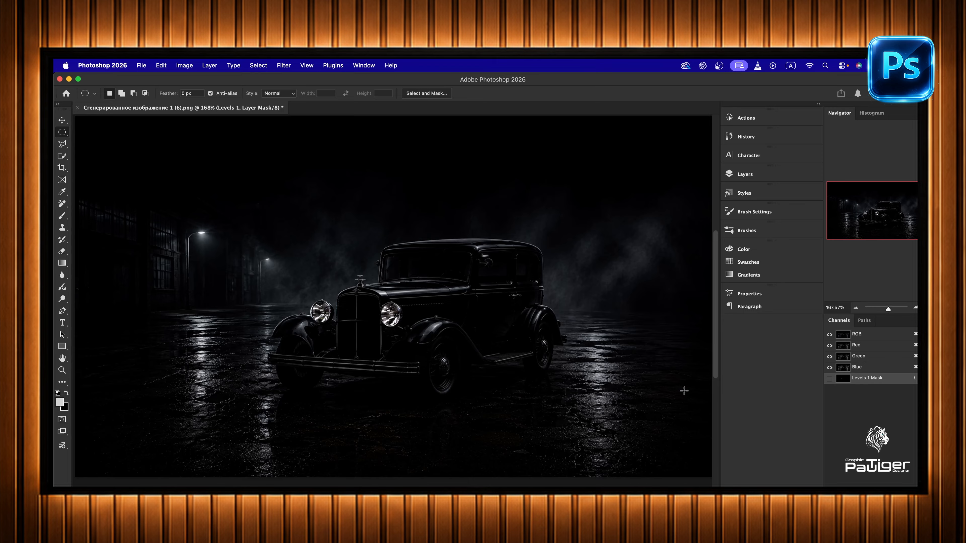
- Create a new layer above the Levels adjustment and set its opacity to 64%
left_click(742, 174)
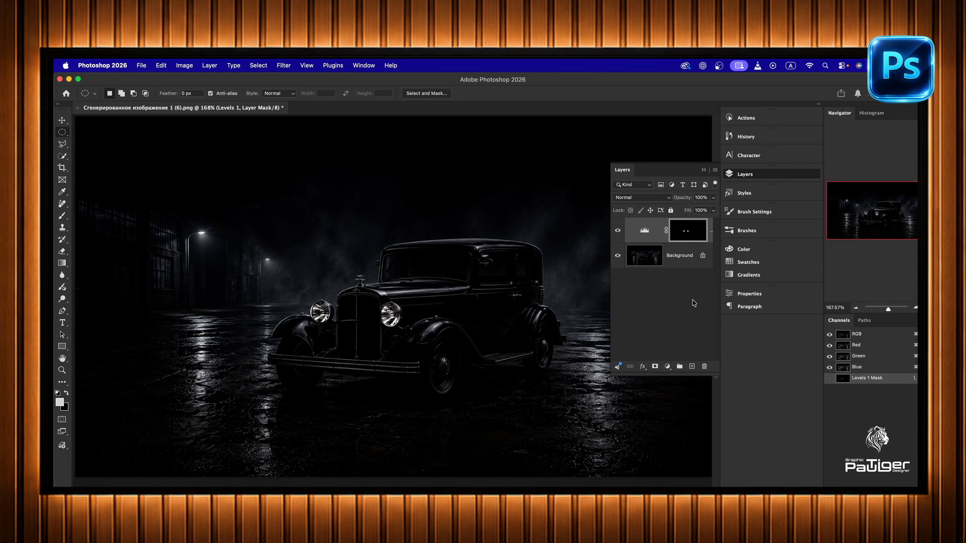
left_click(691, 367)
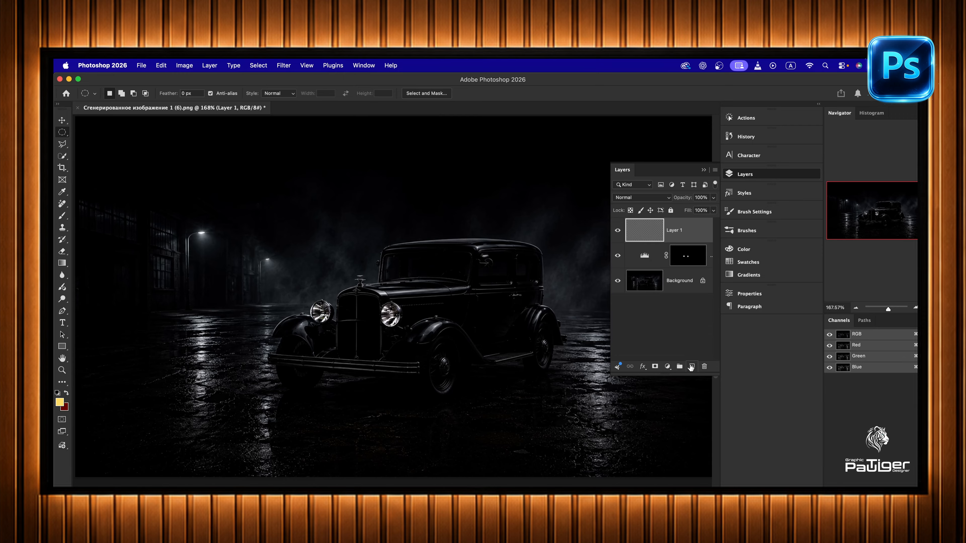
left_click(714, 198)
left_click_drag(712, 212, 703, 212)
left_click(688, 236)
- Set the new layer's blend mode to Linear Dodge (Add) and turn off Transparency Shapes Layer in its blending options
left_click(665, 202)
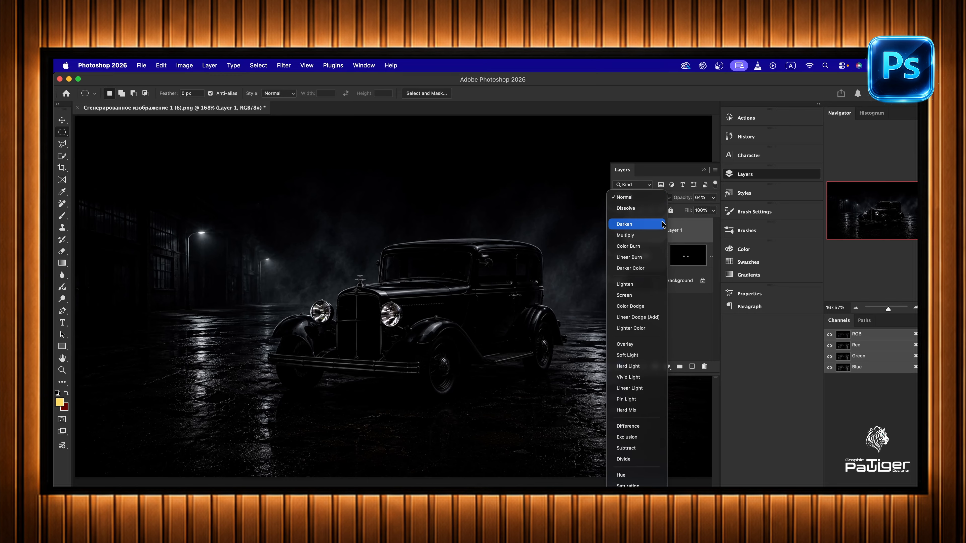
left_click(651, 305)
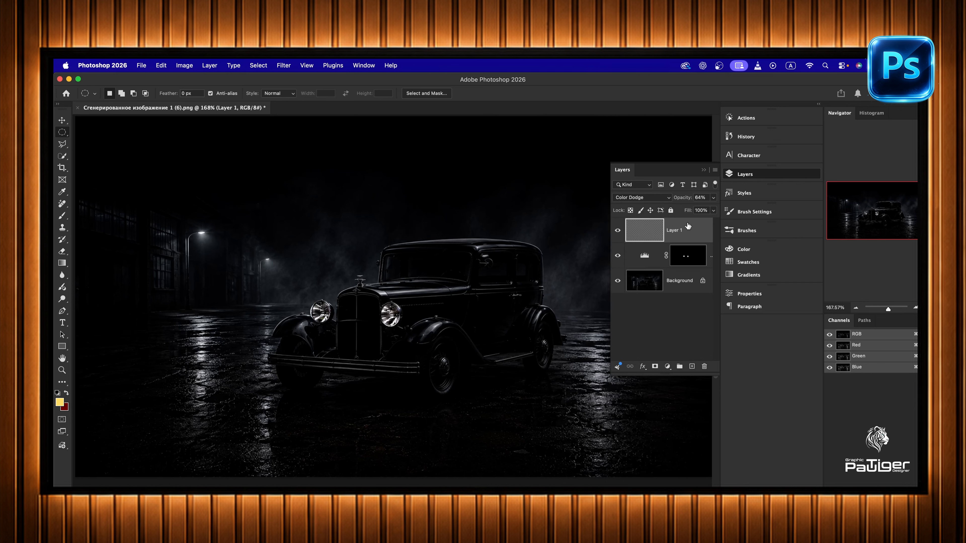
left_click(661, 198)
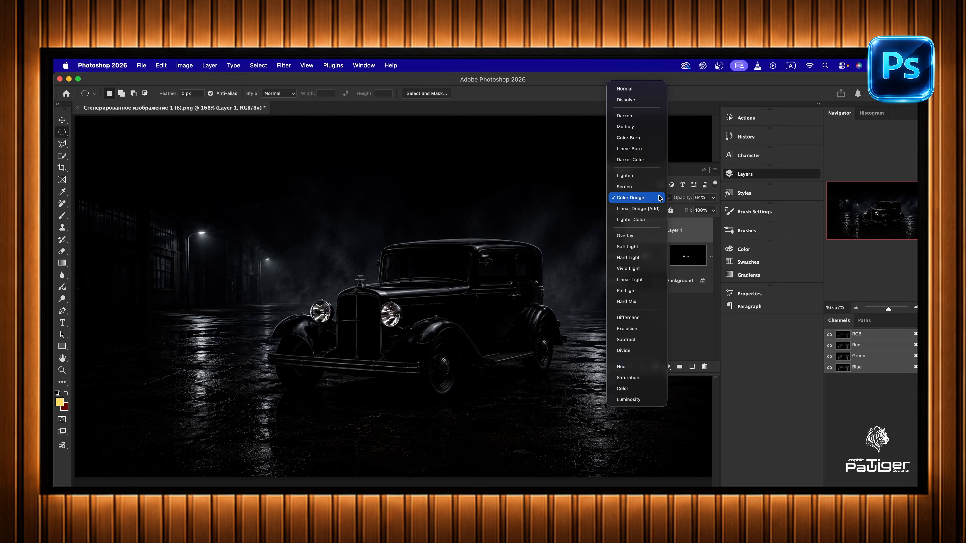
left_click(680, 207)
double_click(681, 229)
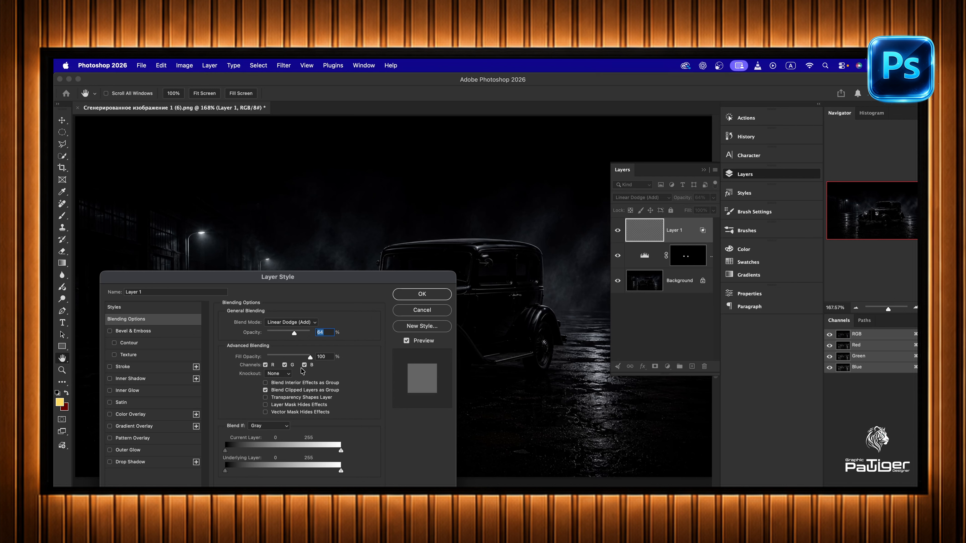
left_click(422, 294)
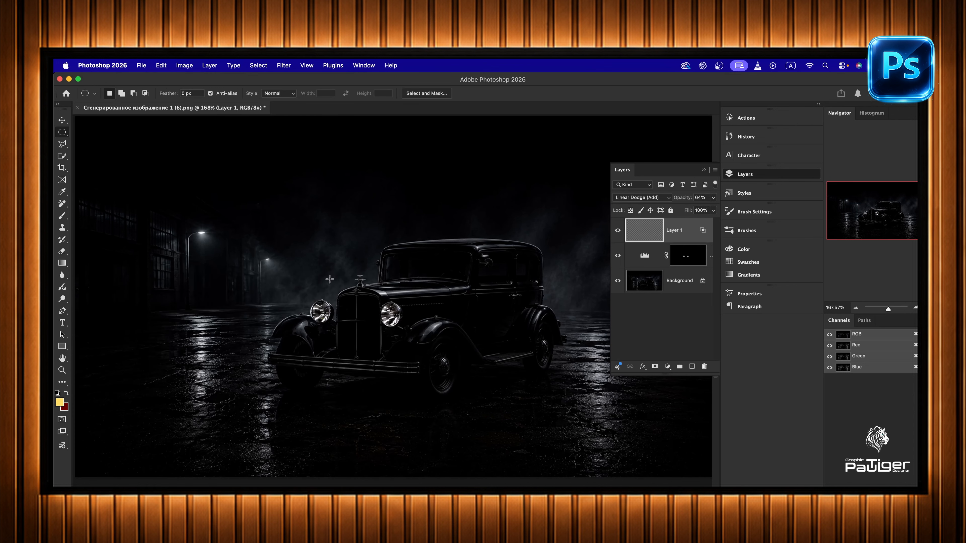
- Paint a yellow glow over both headlights with the soft 84 px brush
left_click(62, 215)
left_click(390, 314)
left_click(321, 312)
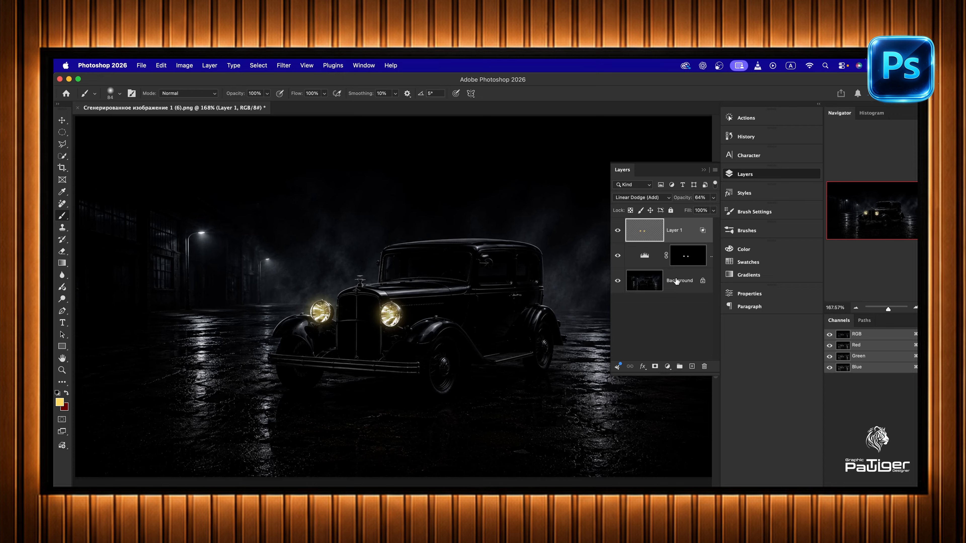
- Create another layer at 67% opacity with the Color Dodge blend mode
left_click(691, 367)
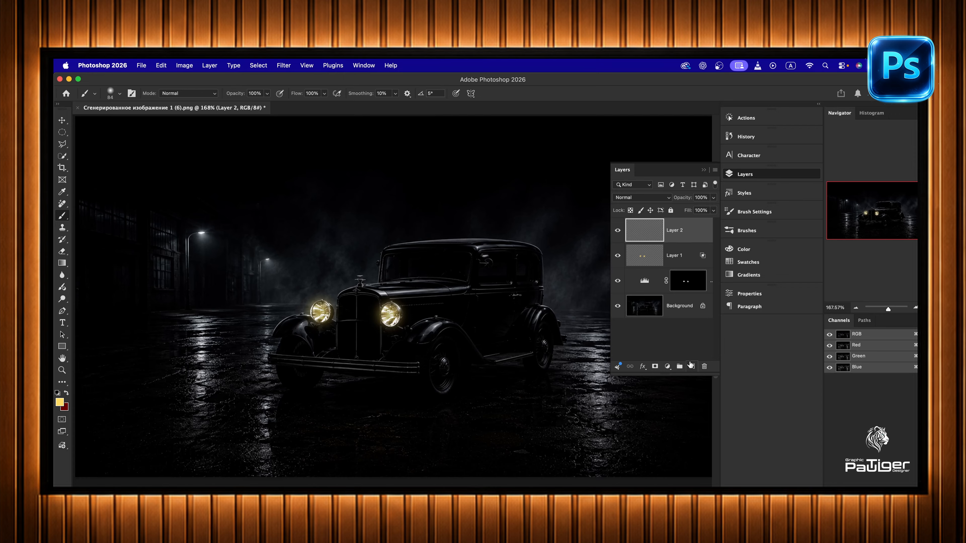
left_click(714, 197)
left_click_drag(713, 208, 711, 211)
left_click(668, 198)
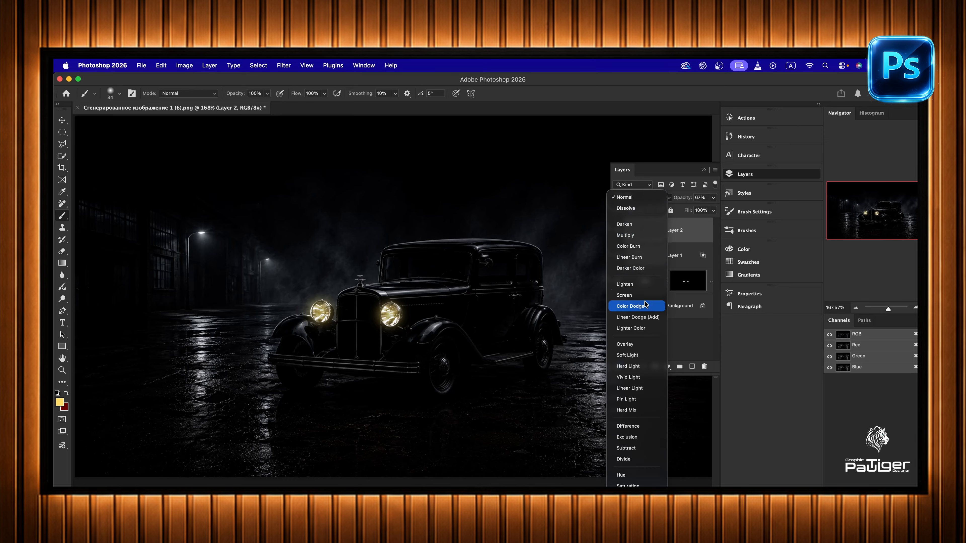
left_click(646, 310)
- Set the fill opacity of the 67% Color Dodge layer to 69% in its blending options
double_click(697, 228)
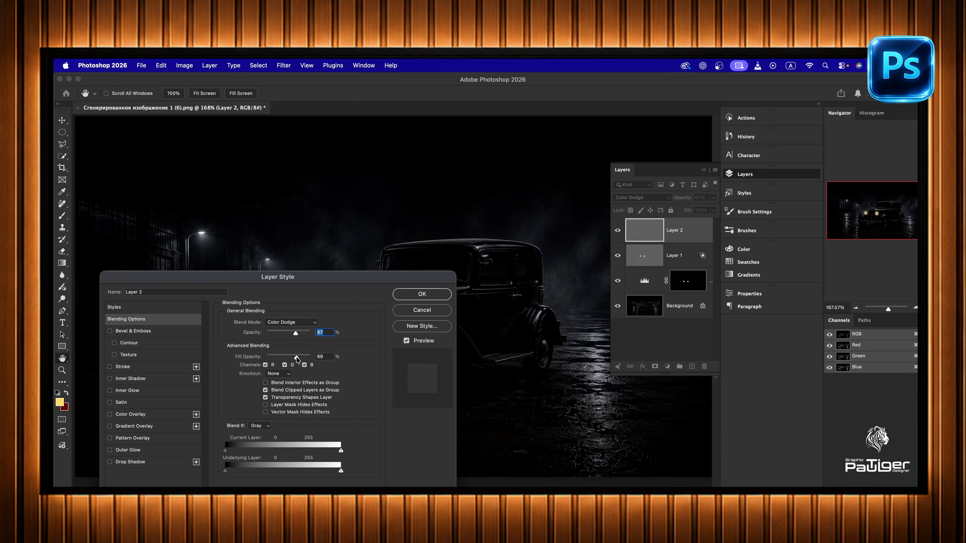
left_click_drag(298, 358, 301, 357)
left_click(422, 295)
- Brush yellow light over the car's front, the bumper and the wet ground ahead of it
key("b")
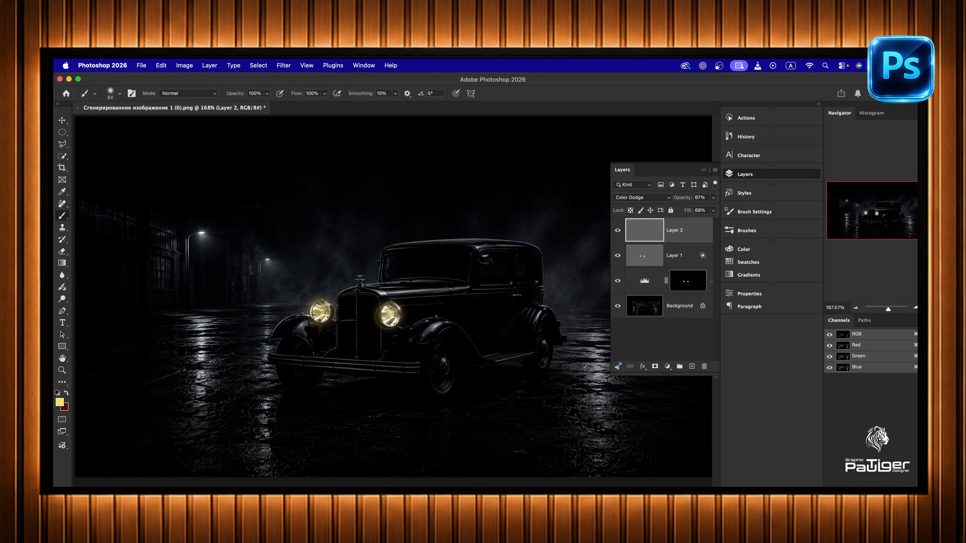
mouse_move(387, 316)
left_mouse_down()
mouse_move(375, 362)
mouse_move(364, 364)
mouse_move(375, 364)
mouse_move(353, 366)
mouse_move(343, 363)
mouse_move(373, 339)
mouse_move(319, 315)
mouse_move(313, 331)
mouse_move(321, 311)
mouse_move(304, 340)
mouse_move(293, 344)
mouse_move(299, 330)
mouse_move(287, 334)
mouse_move(315, 339)
mouse_move(292, 358)
mouse_move(345, 369)
mouse_move(354, 422)
mouse_move(385, 428)
mouse_move(301, 437)
mouse_move(350, 443)
mouse_move(314, 468)
mouse_move(346, 469)
mouse_move(253, 459)
mouse_move(170, 468)
mouse_move(280, 449)
mouse_move(249, 438)
mouse_move(311, 427)
mouse_move(238, 418)
mouse_move(292, 417)
mouse_move(231, 422)
mouse_move(173, 446)
mouse_move(184, 470)
mouse_move(131, 474)
mouse_move(297, 462)
mouse_move(364, 436)
mouse_move(352, 464)
mouse_move(373, 460)
mouse_move(399, 432)
mouse_move(286, 421)
mouse_move(174, 440)
mouse_move(119, 466)
mouse_move(242, 448)
mouse_move(283, 458)
mouse_move(392, 426)
mouse_move(263, 410)
mouse_move(237, 421)
left_mouse_up()
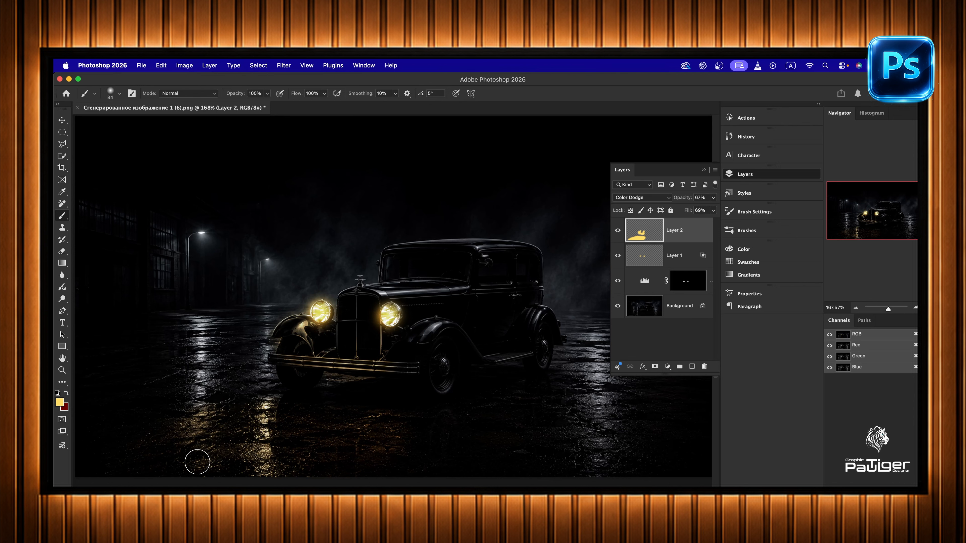
- Create a third paint layer at 71% opacity with the Color Dodge blend mode
left_click(692, 367)
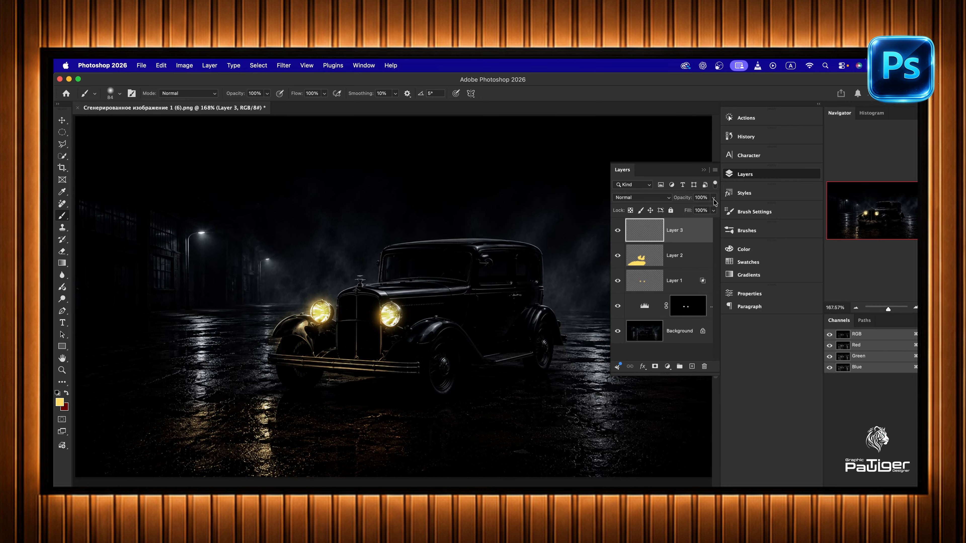
left_click_drag(713, 199, 712, 209)
left_click(664, 197)
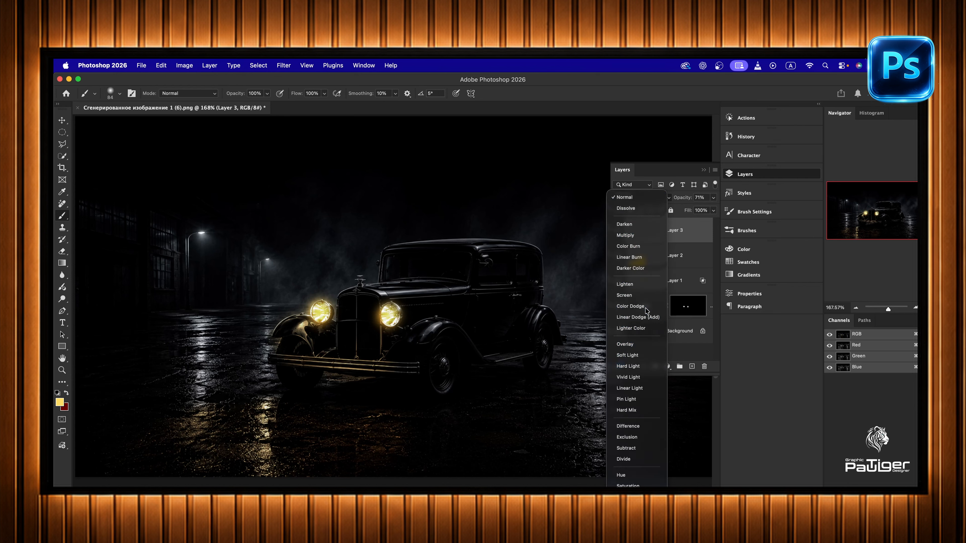
left_click(653, 306)
- Set the third paint layer's fill opacity to 56% and turn off Transparency Shapes Layer
double_click(692, 228)
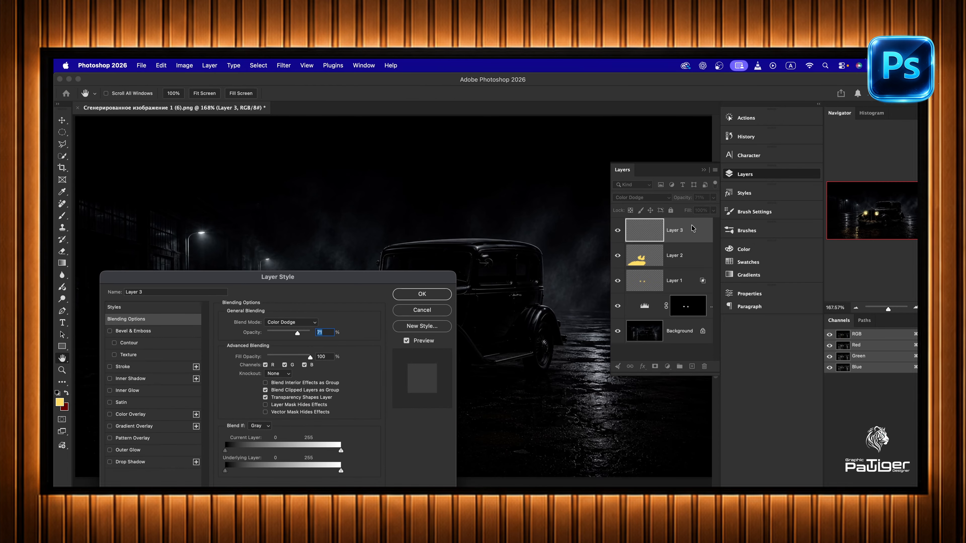
left_click_drag(310, 357, 291, 359)
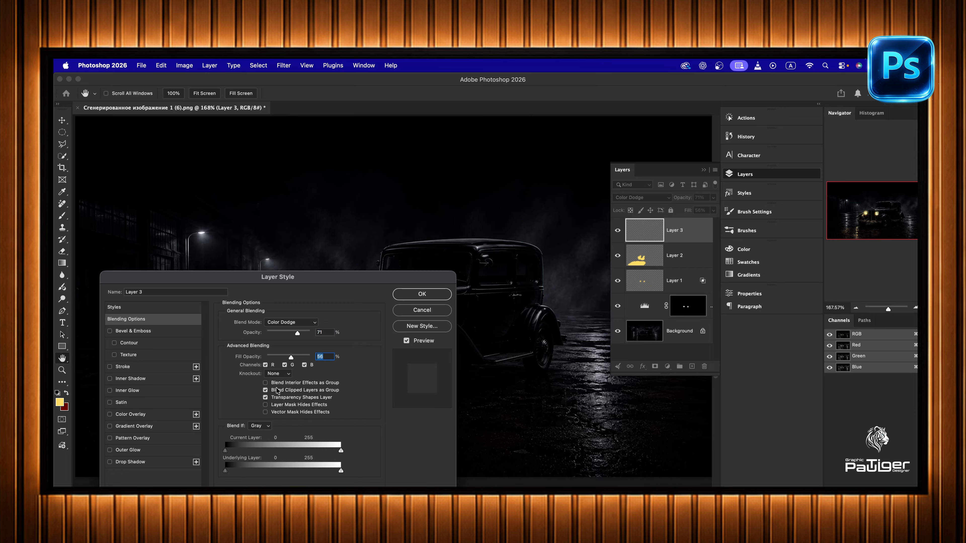
left_click(422, 295)
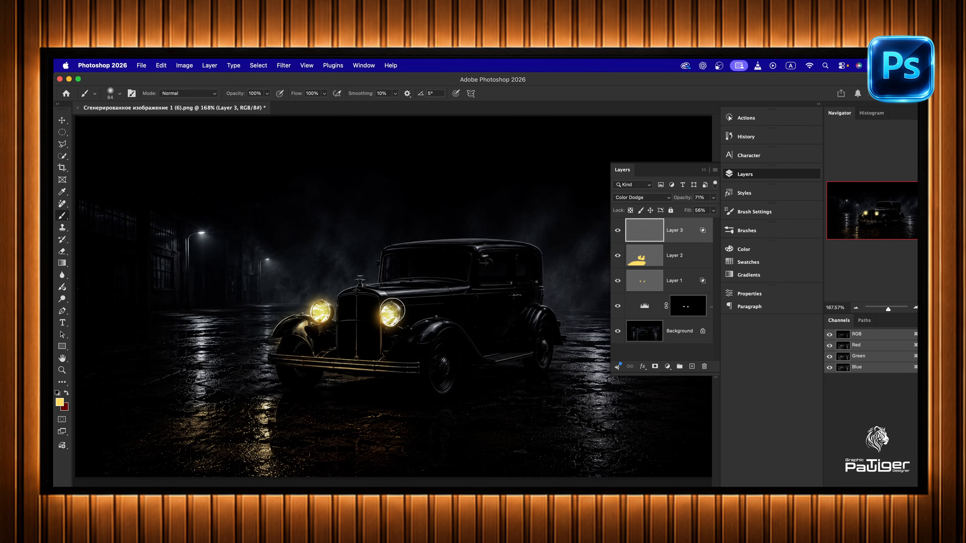
- Set the foreground colour to dark yellow #b08903 and paint over the street lamp reflections on the wet ground
left_click(60, 402)
left_click_drag(449, 319, 450, 346)
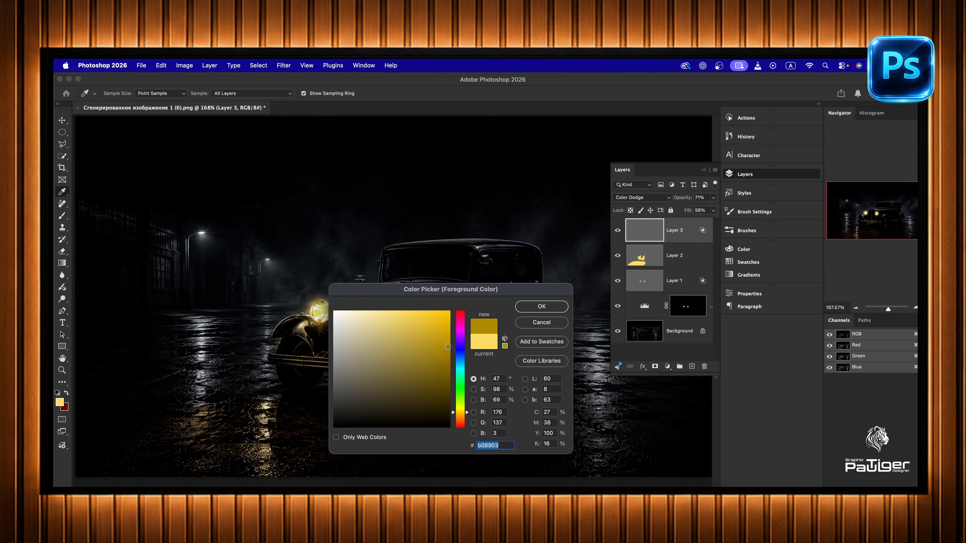
left_click(529, 308)
left_click_drag(200, 311, 190, 397)
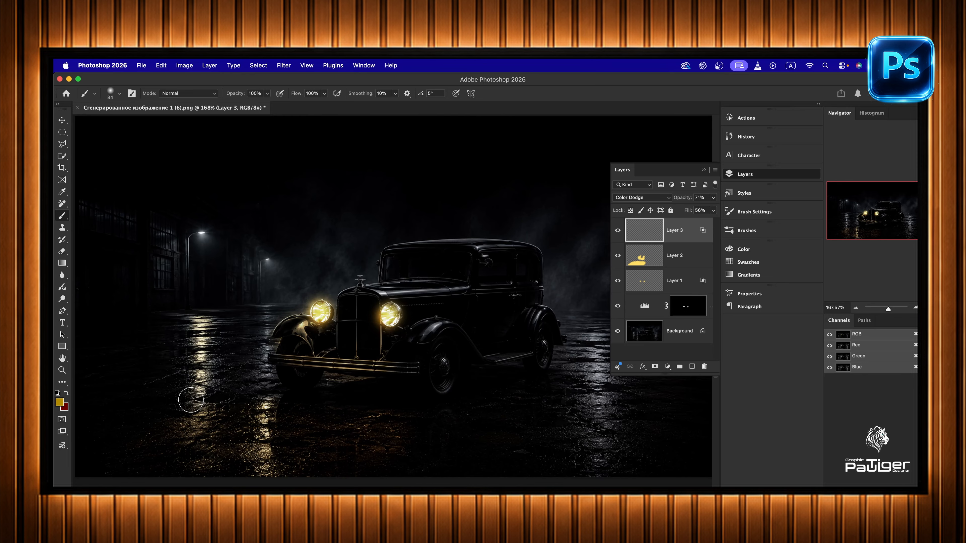
mouse_move(181, 318)
left_mouse_down()
mouse_move(260, 306)
mouse_move(263, 376)
mouse_move(282, 383)
left_mouse_up()
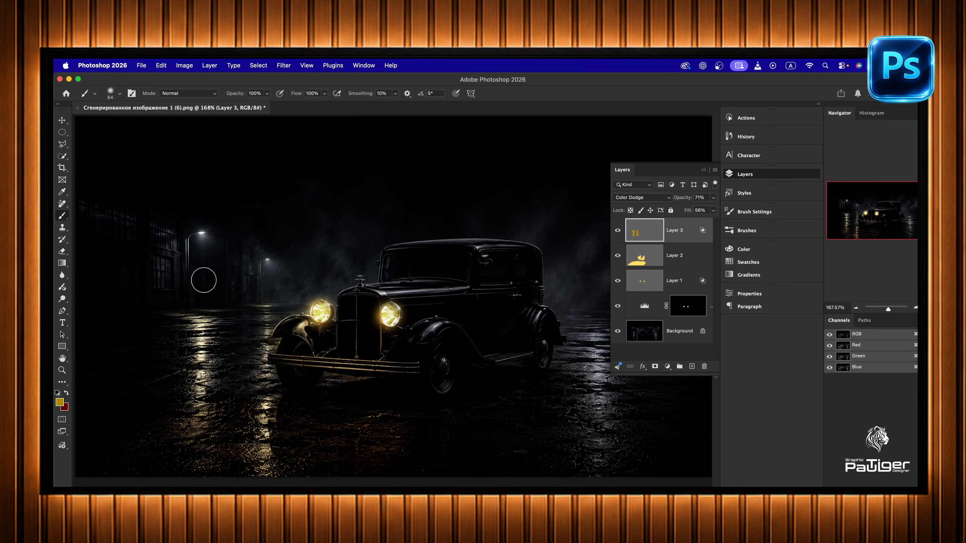
- Paint the dark yellow over both street lamps and the lit area beneath them
left_click(201, 230)
mouse_move(218, 253)
left_mouse_down()
mouse_move(200, 304)
mouse_move(211, 311)
left_mouse_up()
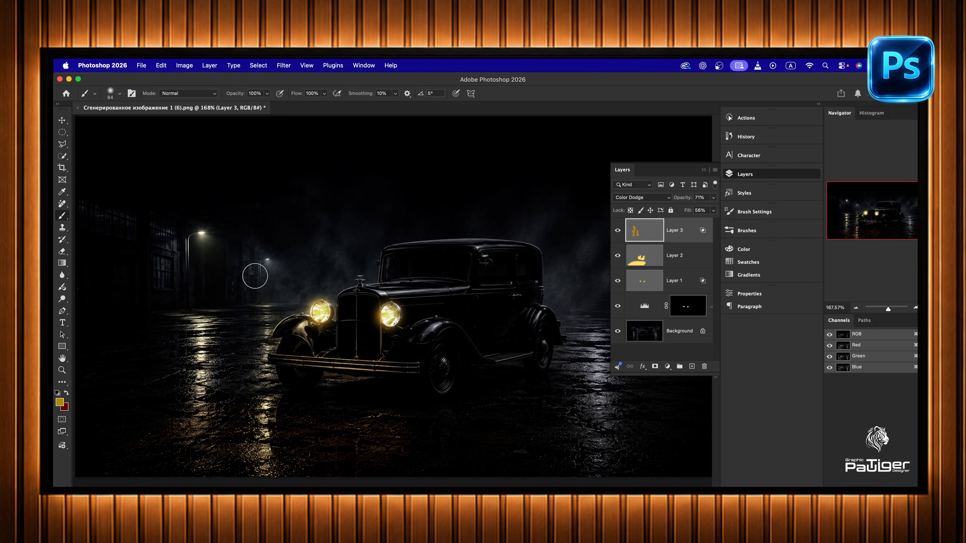
left_click_drag(267, 265, 281, 298)
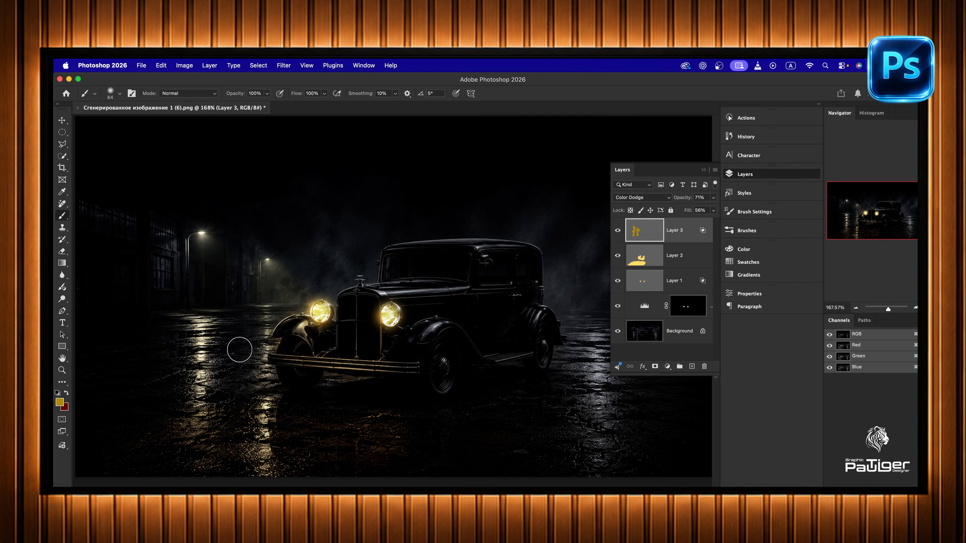
- Swap the foreground colour to dark red and set the brush size to 30 px
left_click(68, 394)
left_click(120, 95)
left_click_drag(119, 123, 113, 123)
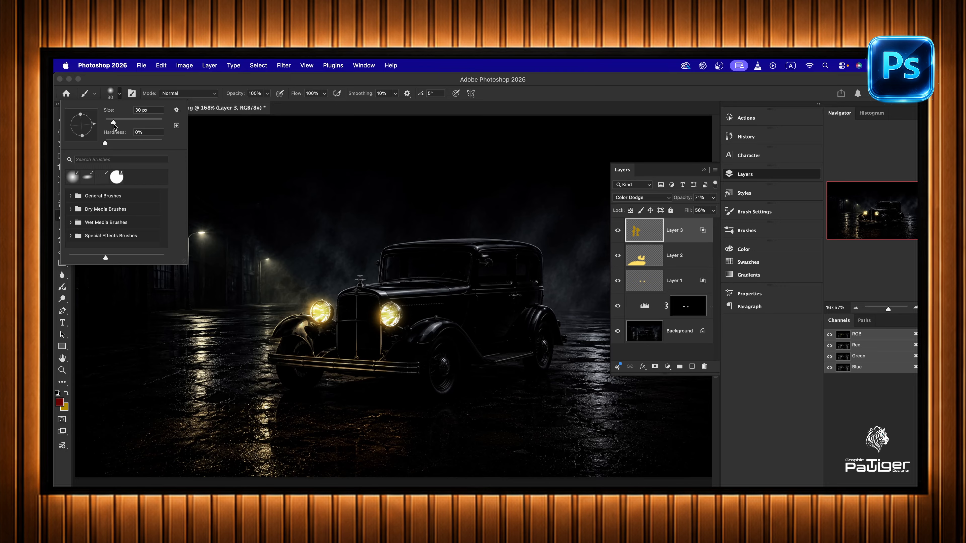
- Add a new layer above Layer 3 at 63% opacity in Color Dodge mode
left_click(692, 367)
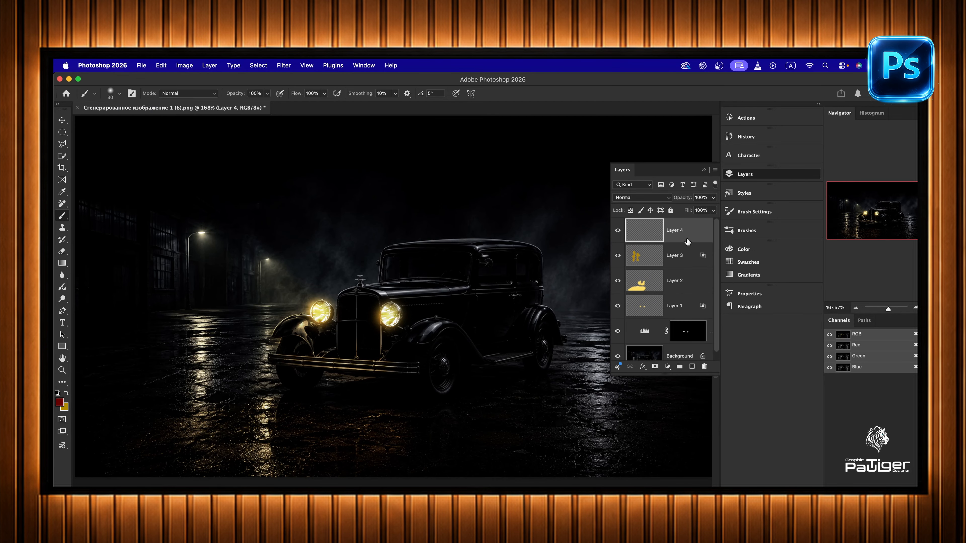
left_click(714, 198)
left_click_drag(714, 209, 706, 212)
left_click(670, 198)
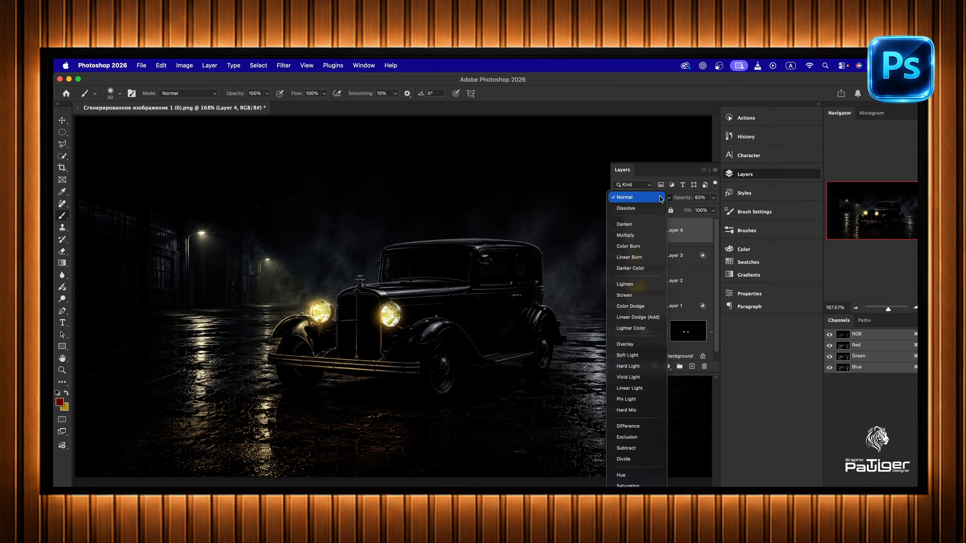
left_click(647, 309)
- Turn off Transparency Shapes Layer for Layer 4 and set its fill opacity to 76%
double_click(705, 231)
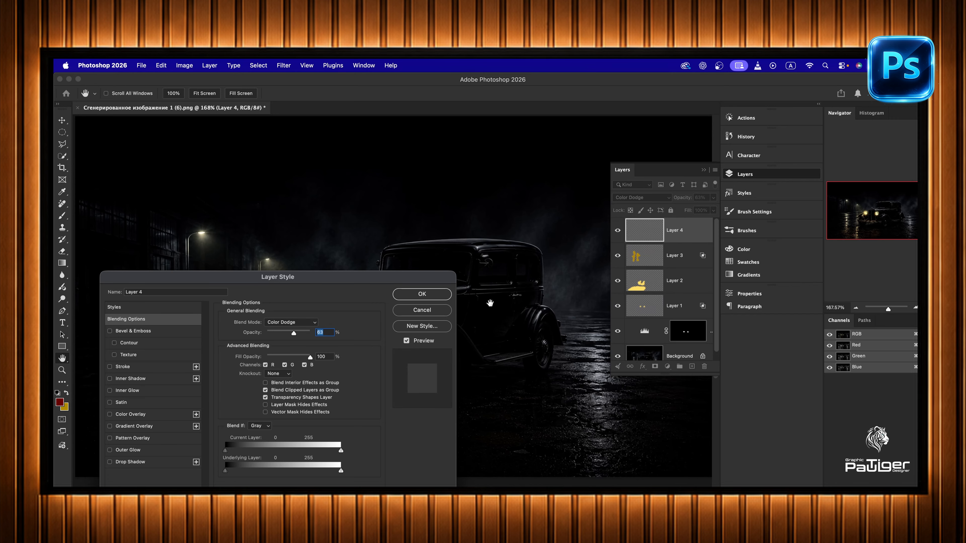
left_click(266, 398)
left_click(423, 295)
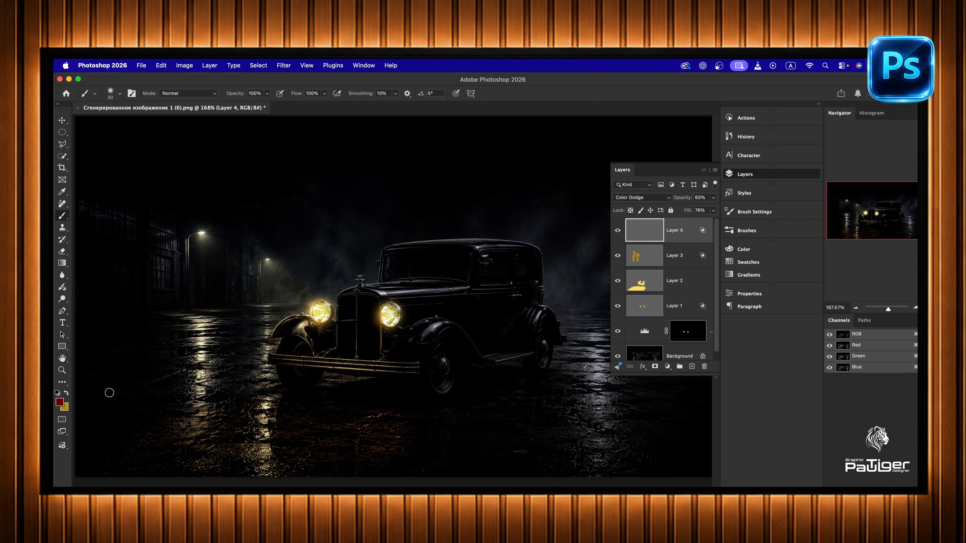
- Raise Layer 4's opacity to 93% and fill opacity to 100%, painting dark red on the wet ground behind the rear wheel
left_click(714, 197)
left_click(563, 323)
double_click(693, 234)
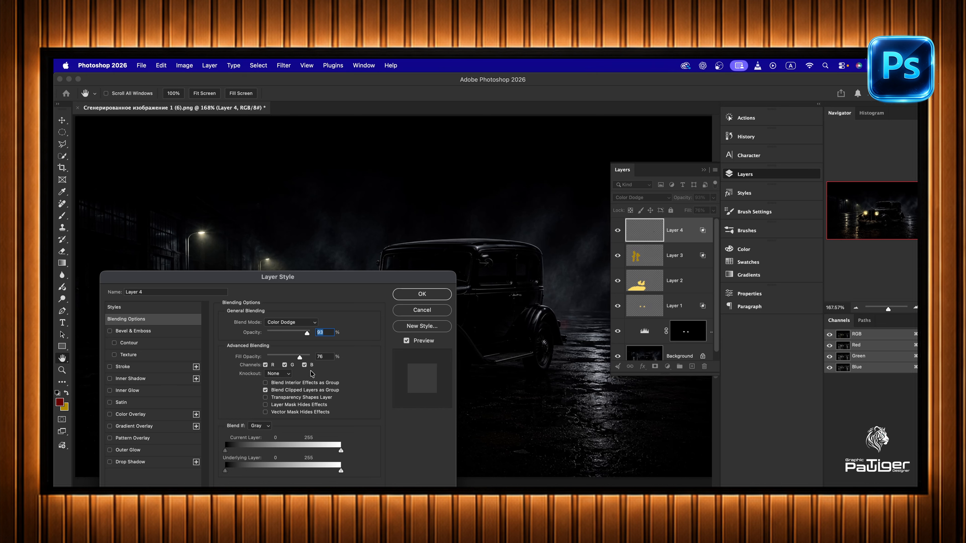
left_click_drag(307, 359, 341, 357)
left_click(428, 297)
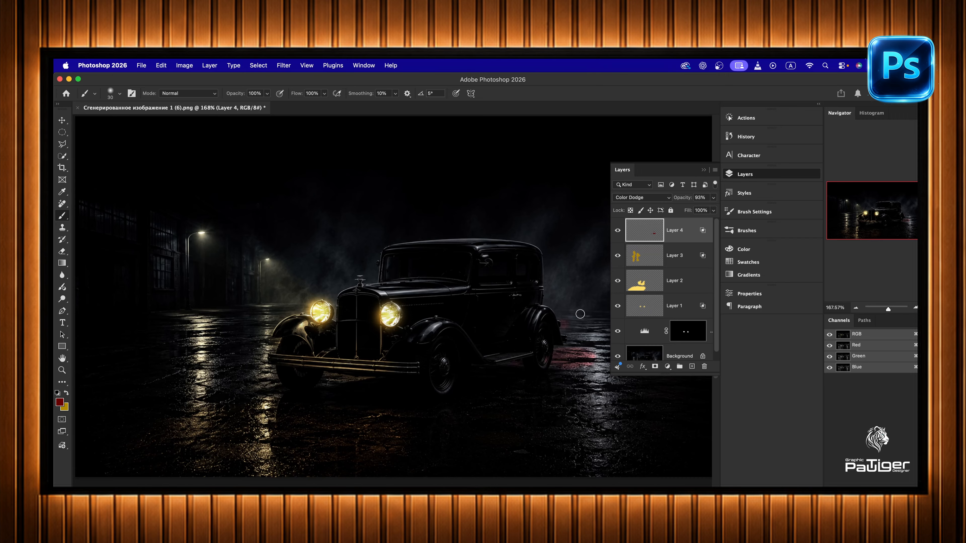
- Enlarge the brush to 60 px and paint dark red over the mist just behind the car's rear fender
left_click_drag(118, 122, 122, 123)
left_click(571, 318)
mouse_move(564, 315)
left_mouse_down()
mouse_move(554, 305)
mouse_move(573, 315)
mouse_move(548, 299)
left_mouse_up()
- Add a new layer above Layer 4 at 75% opacity in Linear Dodge (Add) mode
left_click(691, 368)
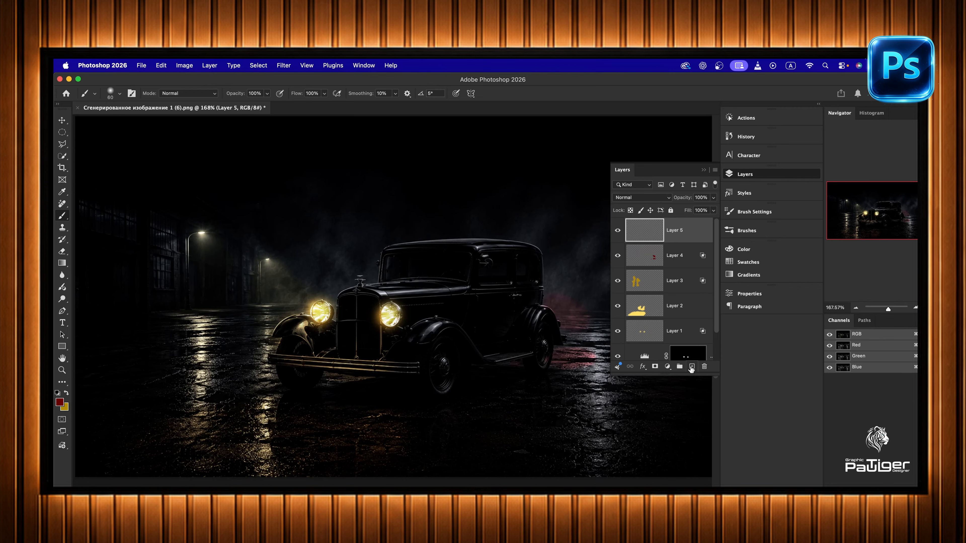
left_click(710, 199)
left_click(661, 198)
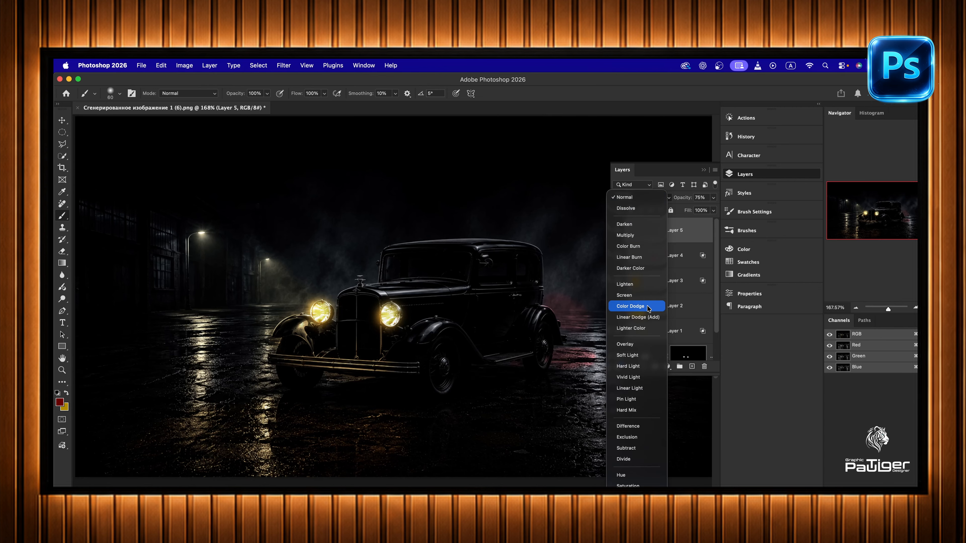
left_click(648, 318)
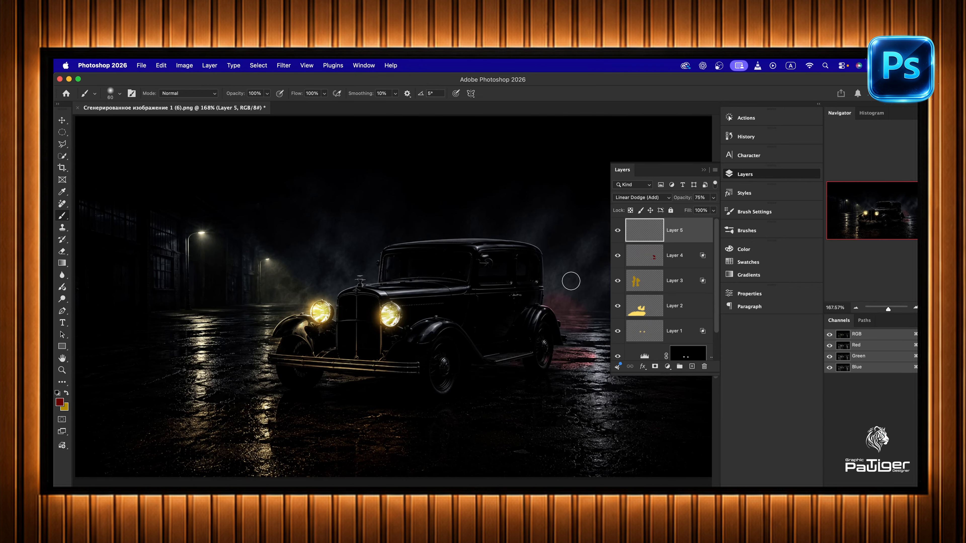
- Change the foreground colour to a very dark blue and set the brush size to 43 px
left_click(62, 403)
left_click(457, 350)
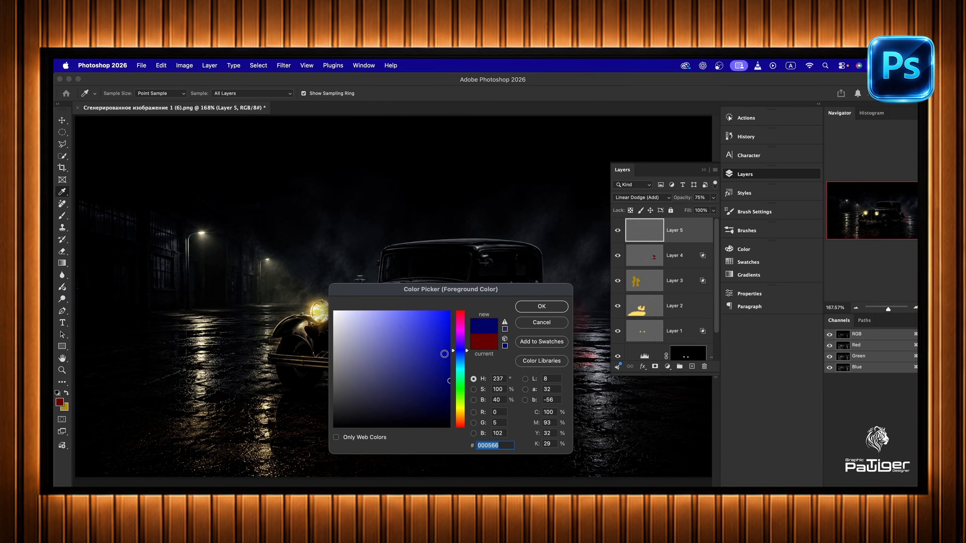
left_click(450, 403)
left_click(546, 311)
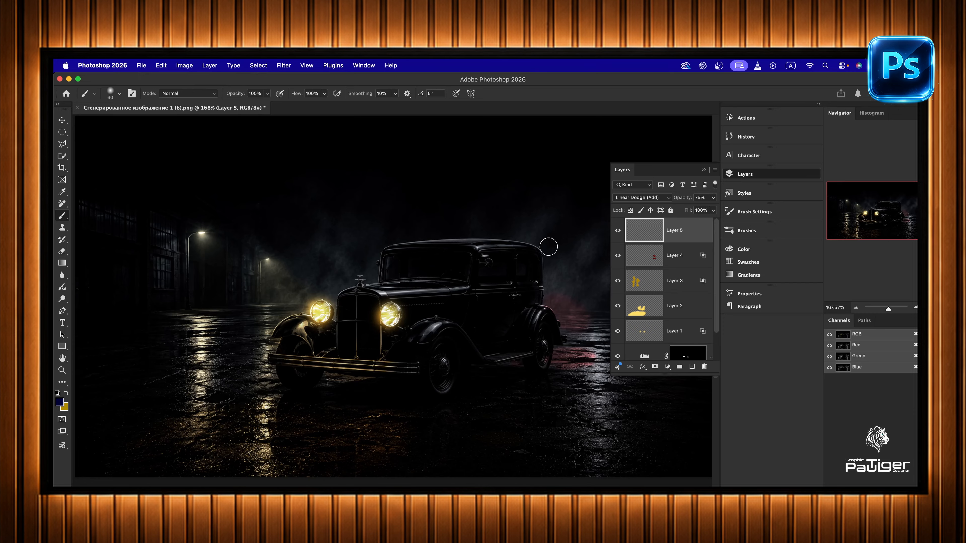
left_click(119, 95)
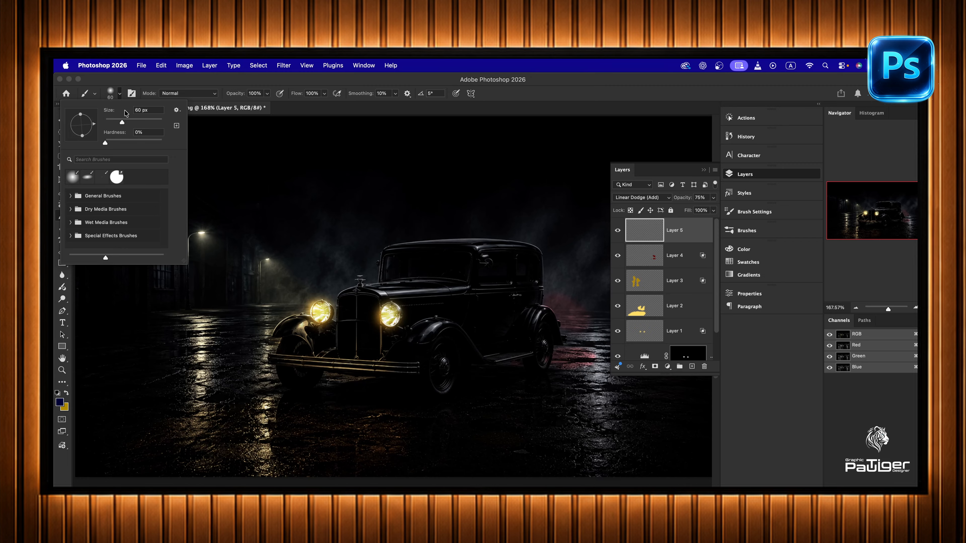
left_click_drag(118, 122, 118, 121)
- Try painting dark blue along the car's roof and lowering Layer 5's fill opacity to 59%
left_click_drag(488, 240, 471, 244)
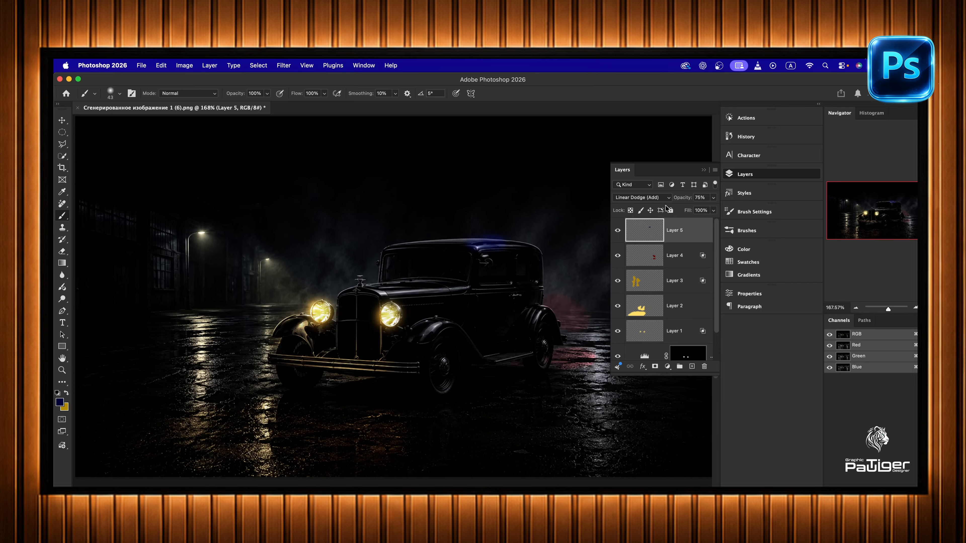
double_click(705, 228)
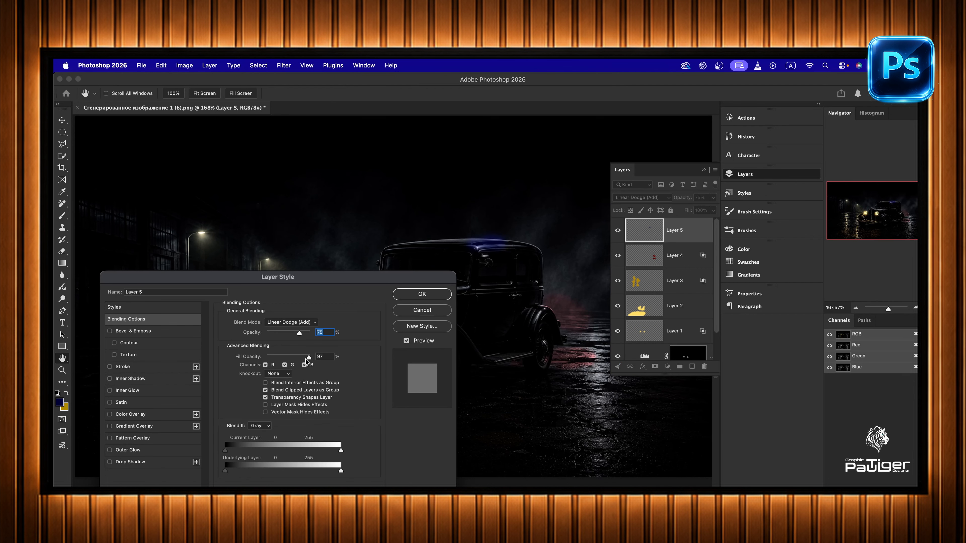
left_click_drag(307, 359, 297, 359)
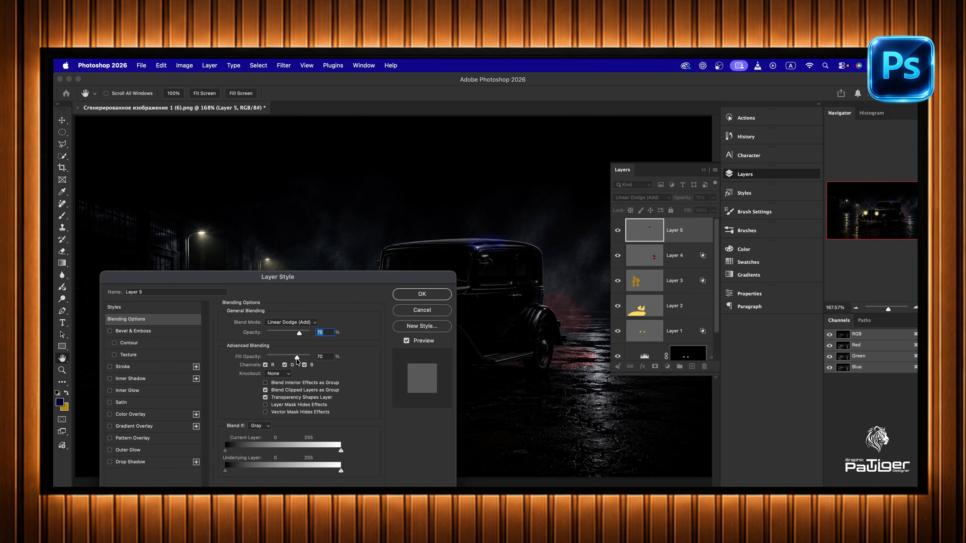
left_click(406, 297)
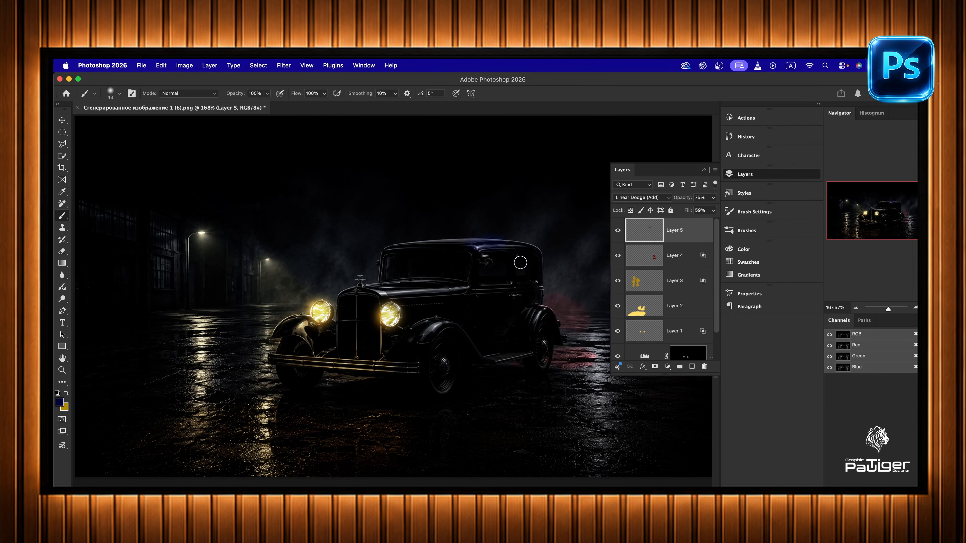
- Switch Layer 5 to Color Dodge mode with 54% opacity and 49% fill opacity
double_click(698, 228)
left_click_drag(310, 354, 290, 336)
left_click(291, 322)
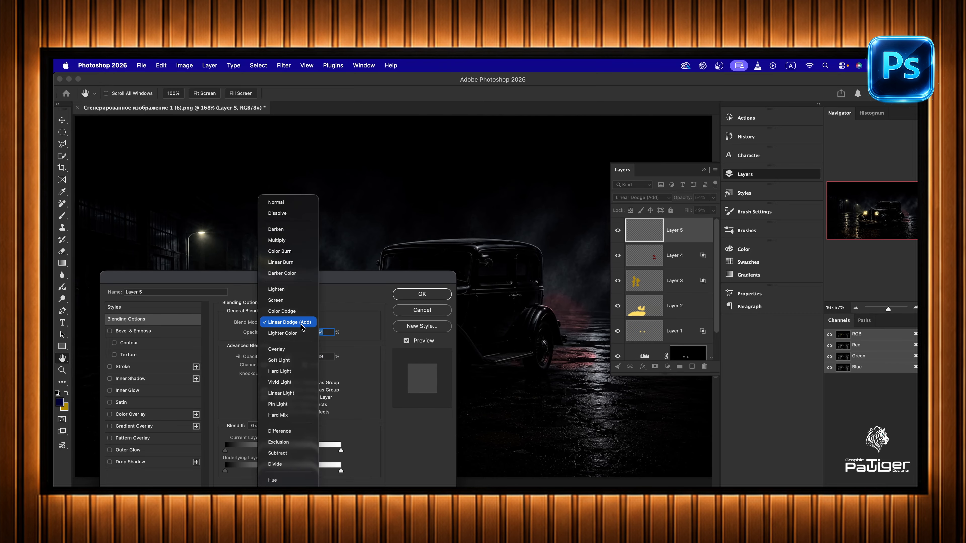
left_click(300, 312)
left_click(422, 294)
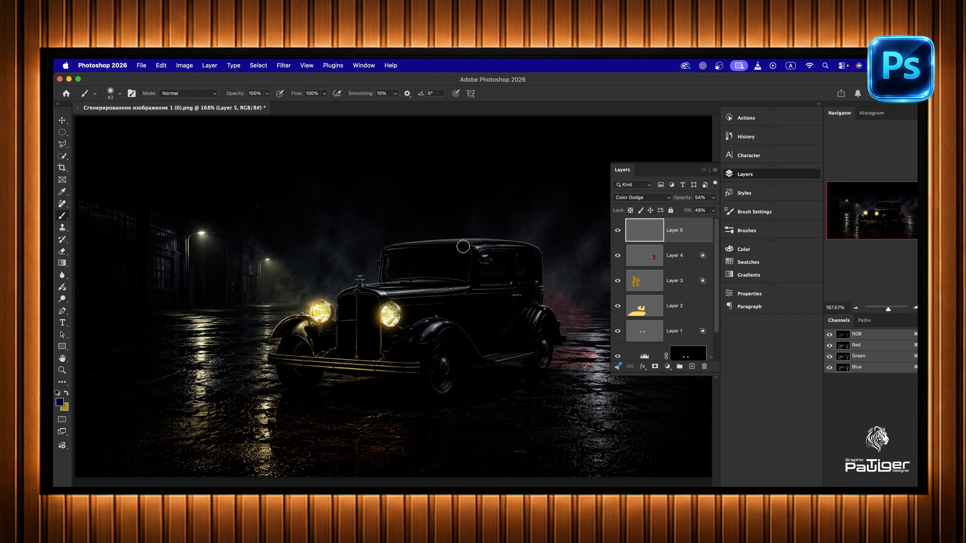
- Paint dark blue over the car's roof, front fender, wheels and rear fender, adjusting Layer 5's opacity along the way
left_click_drag(427, 241, 502, 244)
left_click(714, 199)
left_click(520, 247)
left_click_drag(456, 328, 457, 331)
left_click_drag(442, 373, 446, 372)
left_click_drag(533, 323, 540, 310)
left_click_drag(549, 357, 549, 333)
- Enlarge the brush to 146 px and paint dark blue over the mist behind the car
left_click(120, 94)
left_click_drag(131, 125, 138, 125)
left_click_drag(576, 278, 559, 286)
- Set Layer 5's opacity to 88% and fill opacity to 77%, adding more dark blue to the mist behind the car
left_click(712, 198)
left_click_drag(575, 268, 557, 284)
double_click(701, 230)
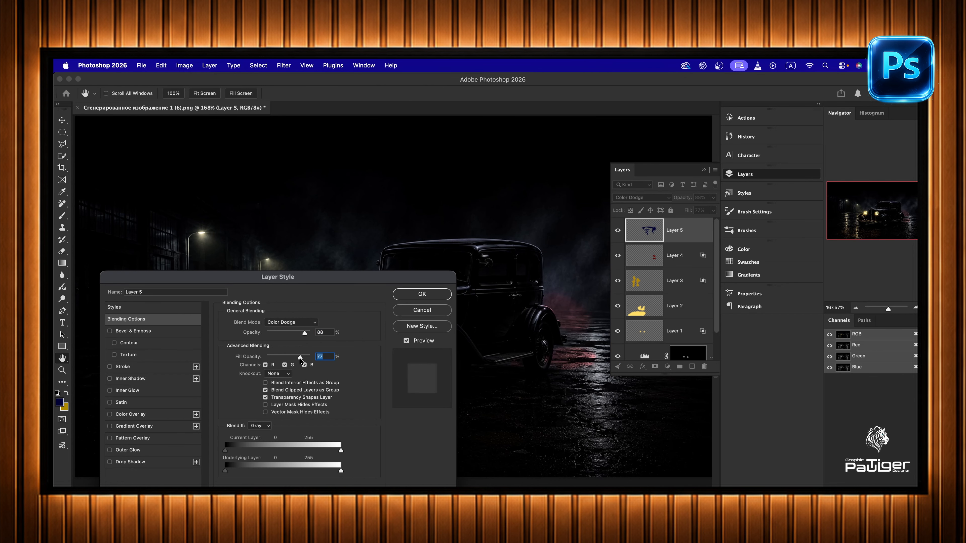
left_click(422, 294)
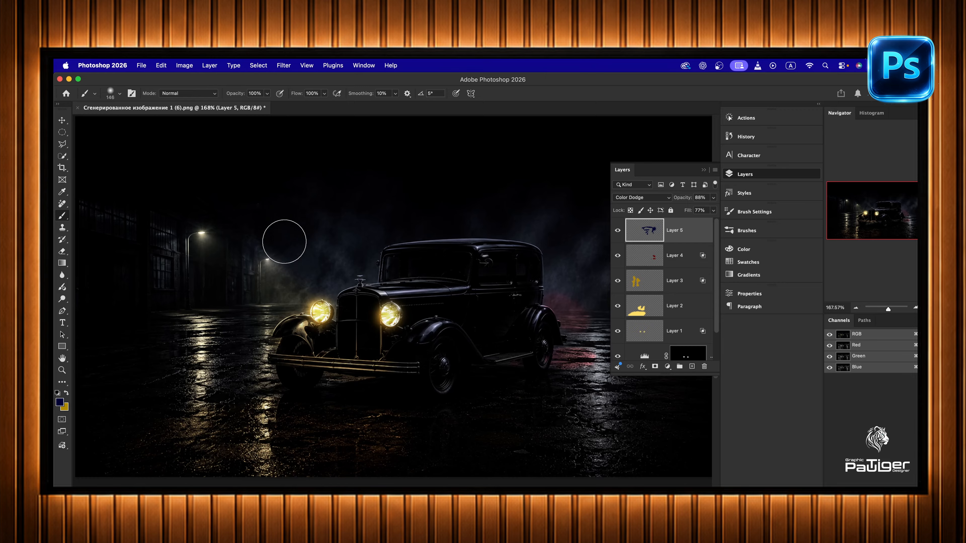
- Paint dark blue over the mist beside the street lamps and the wet ground on both sides of the car
mouse_move(276, 235)
left_mouse_down()
mouse_move(258, 233)
mouse_move(300, 231)
left_mouse_up()
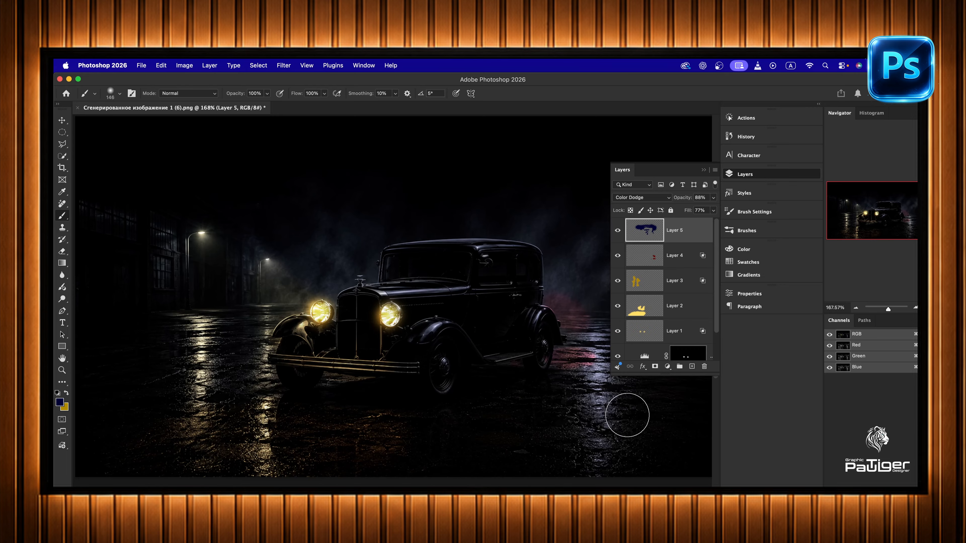
mouse_move(592, 425)
left_mouse_down()
mouse_move(524, 447)
mouse_move(649, 399)
mouse_move(653, 386)
left_mouse_up()
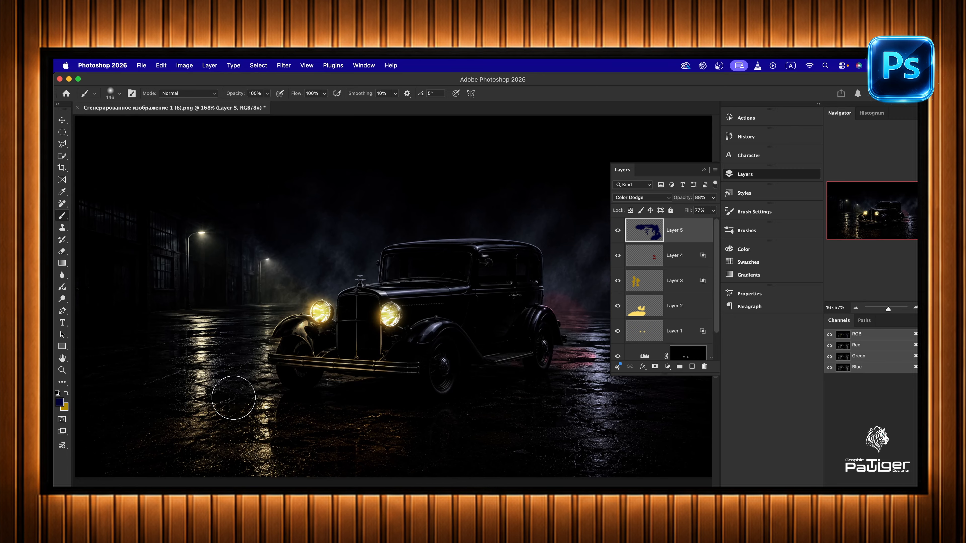
mouse_move(147, 377)
left_mouse_down()
mouse_move(148, 317)
mouse_move(157, 335)
mouse_move(113, 366)
mouse_move(116, 357)
left_mouse_up()
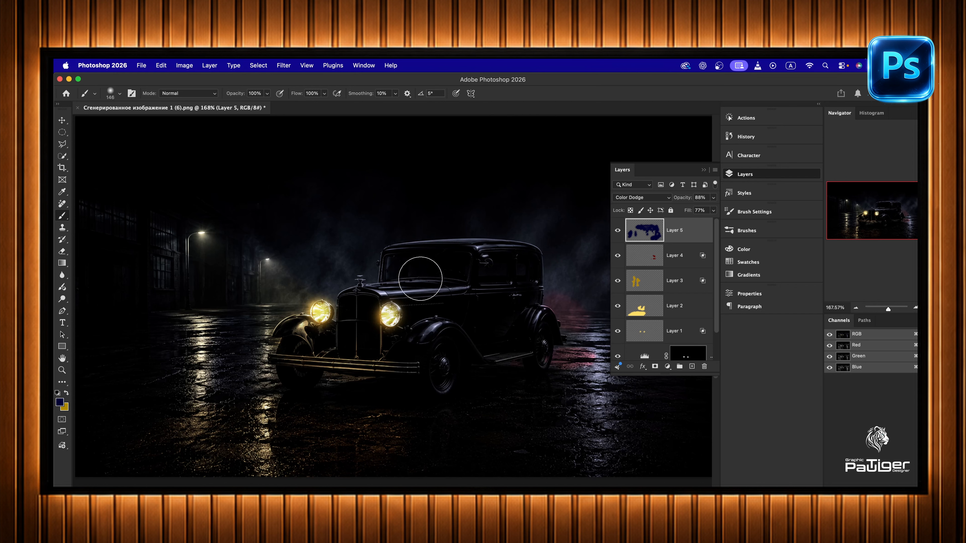
- Select a beam-shaped area with the Polygonal Lasso, widening from the headlight nearest the street lamps to the image's left edge
left_click_drag(62, 144, 84, 159)
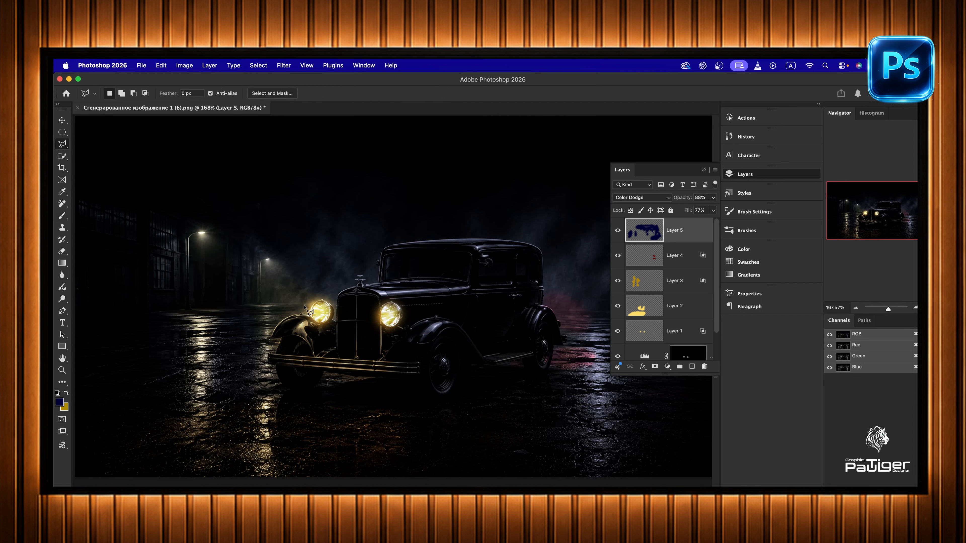
left_click(313, 304)
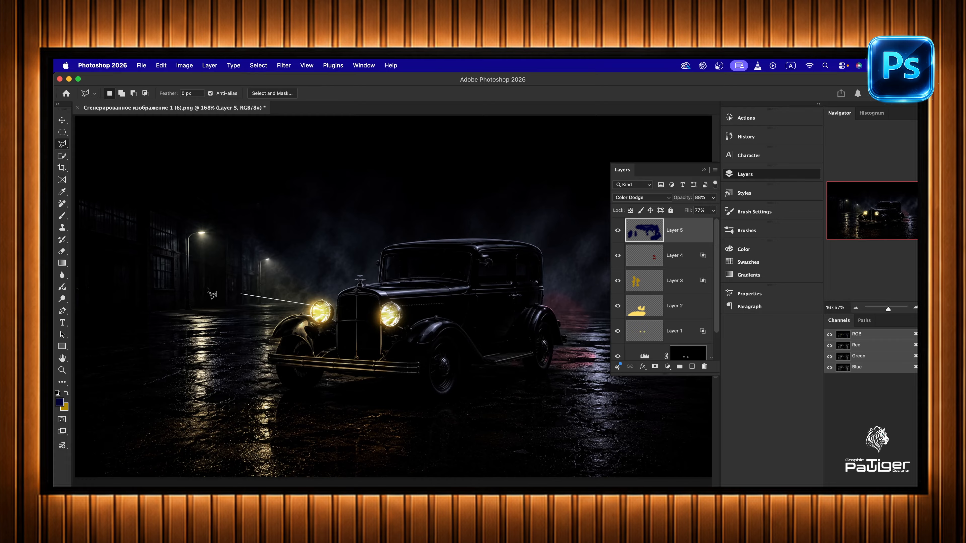
left_click(75, 250)
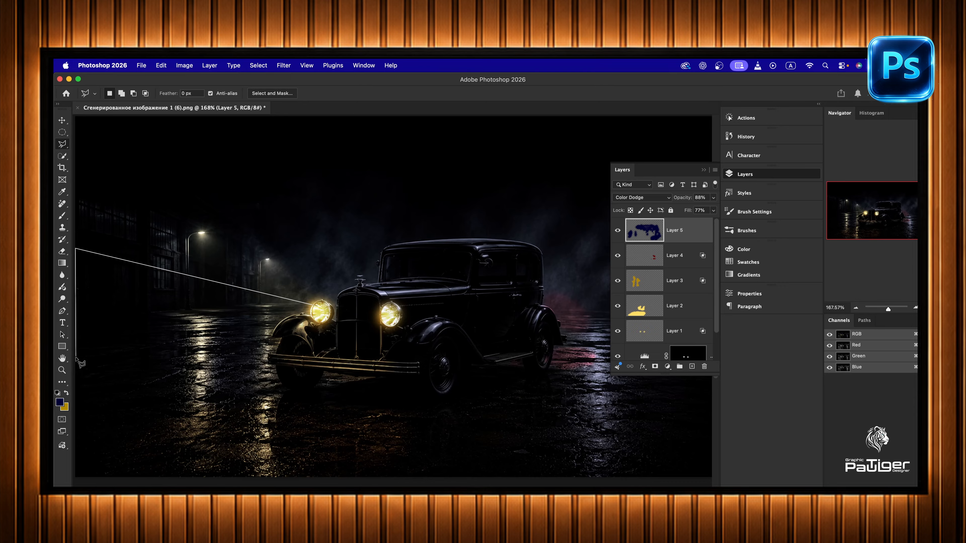
left_click(76, 386)
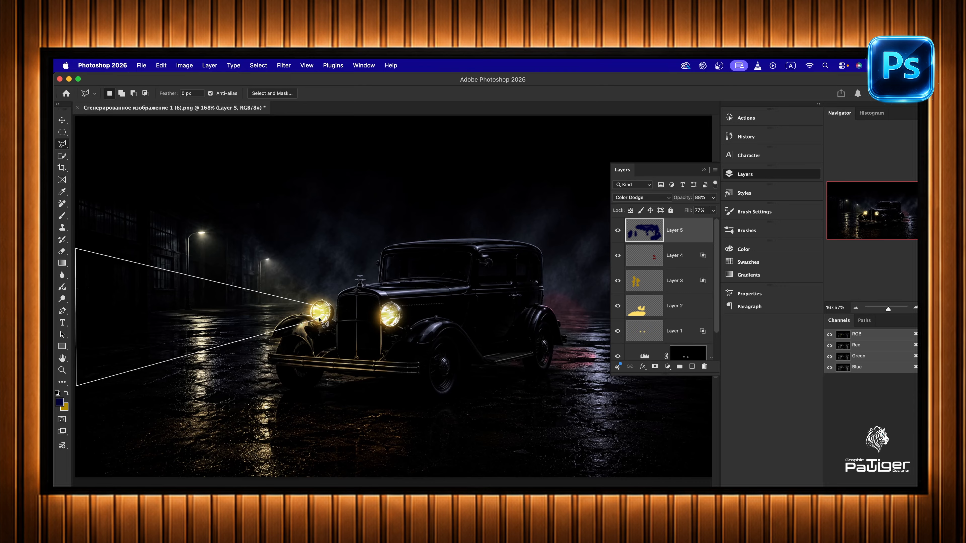
left_click(318, 308)
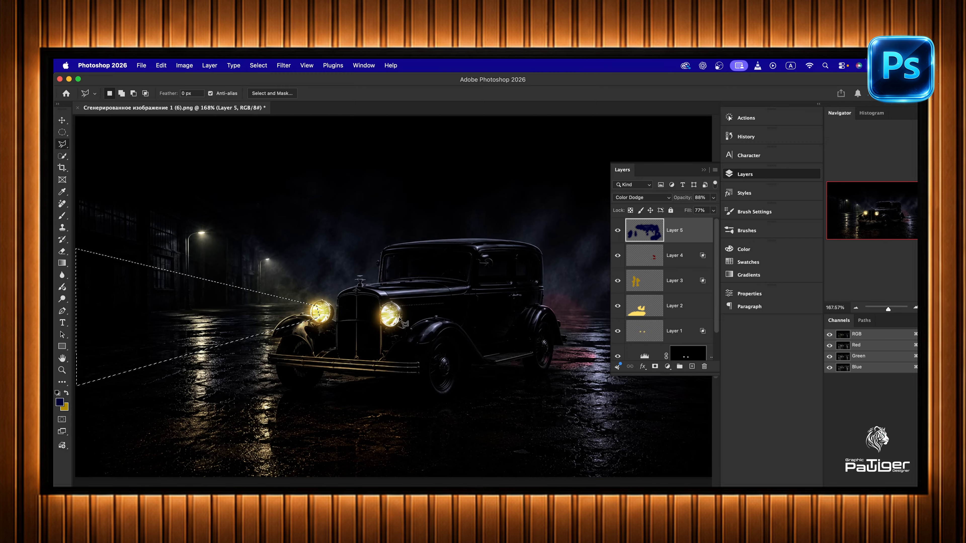
- Add a second beam-shaped area to the selection, widening from the other headlight towards the left side of the image
left_click(386, 311, "shift")
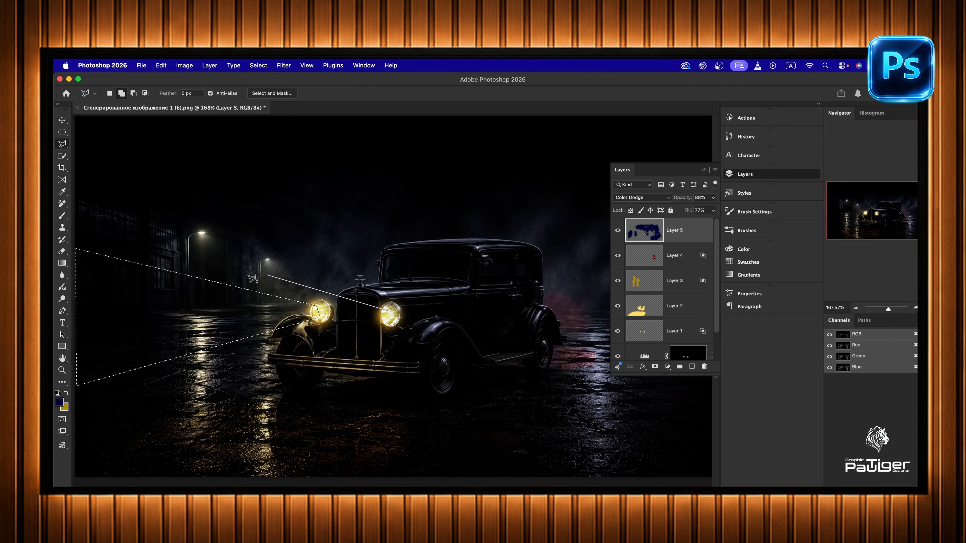
left_click(167, 250)
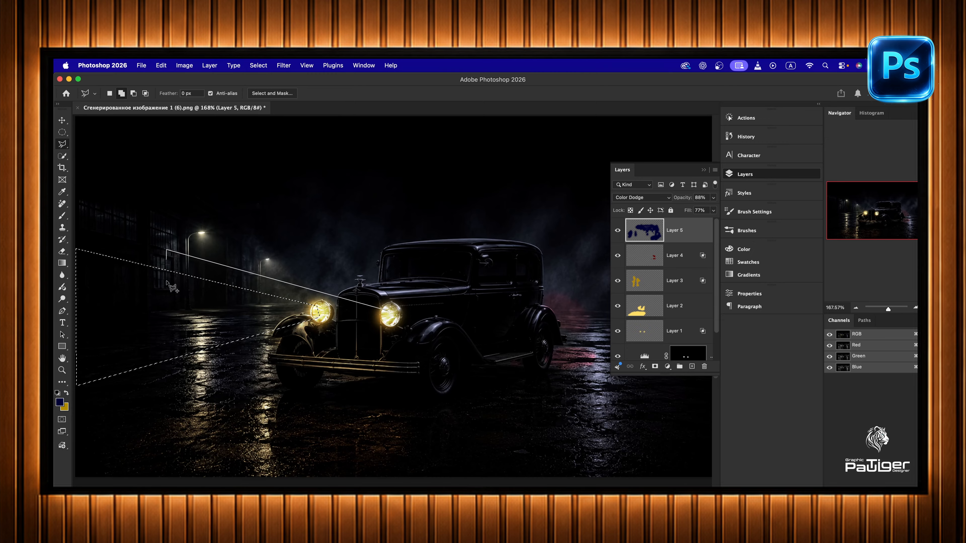
left_click(88, 439)
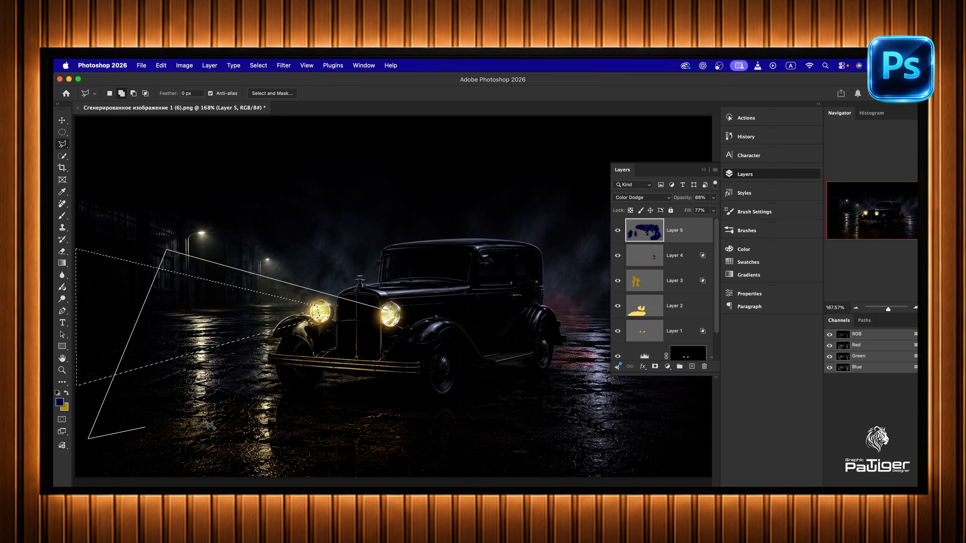
left_click(388, 312)
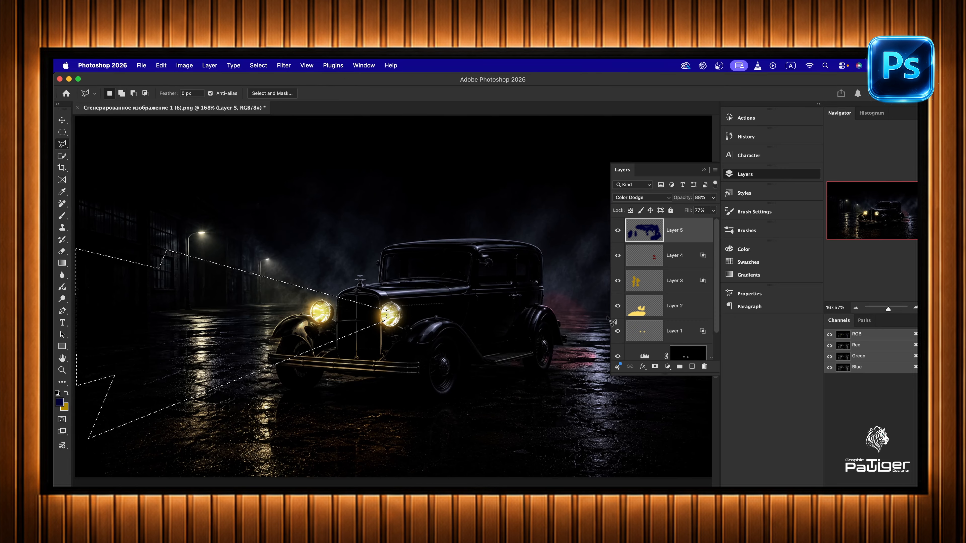
- Add an Exposure adjustment for the beams with exposure +1.58, offset +0.0600 and gamma 0.60, and feather its mask to 108.1 px
left_click(667, 366)
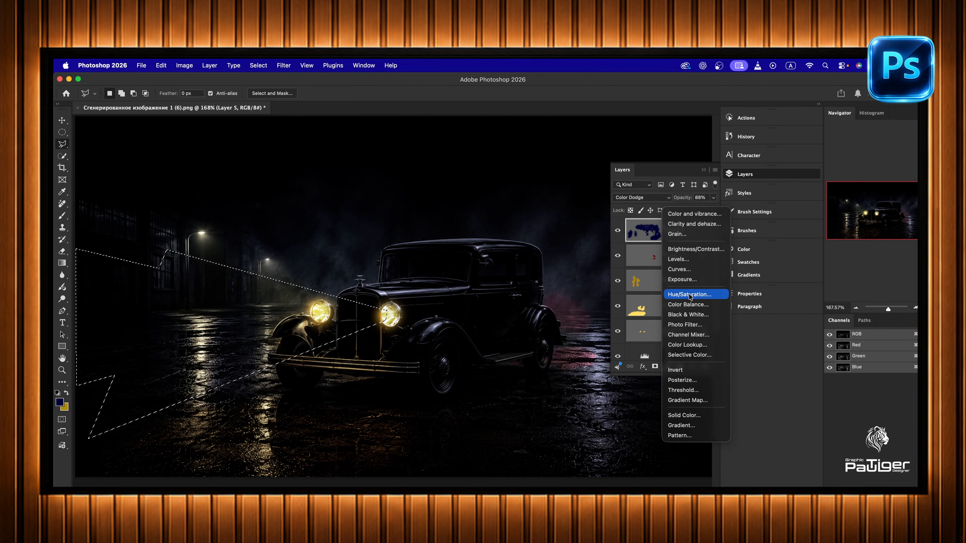
left_click(680, 280)
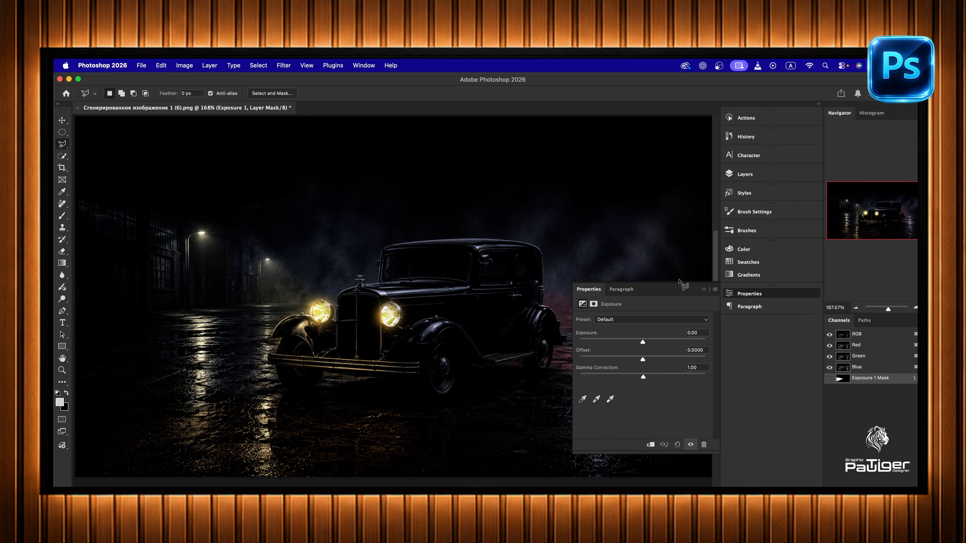
left_click_drag(643, 378, 658, 345)
left_click(593, 305)
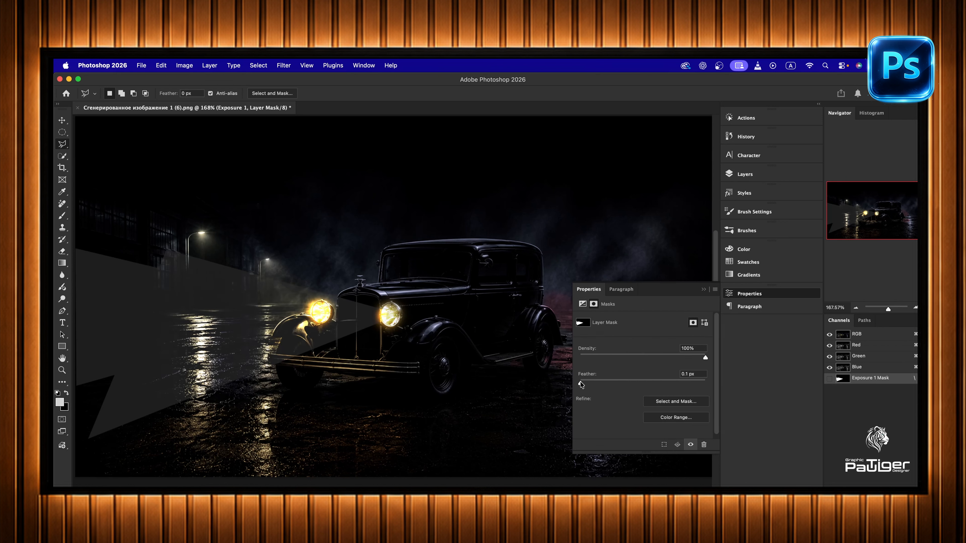
left_click_drag(618, 386, 663, 386)
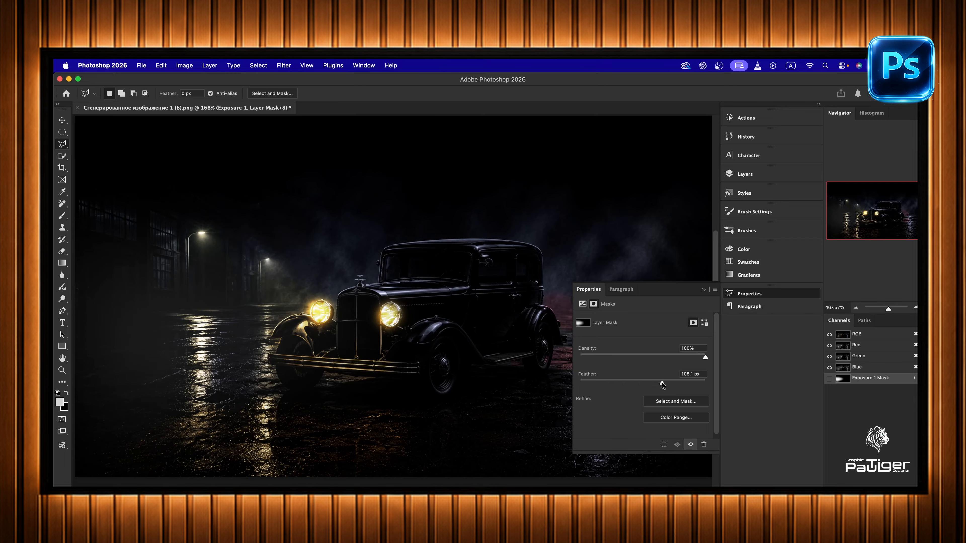
- Refine the beams' Exposure adjustment to exposure +0.70, offset +0.1036 and gamma correction 0.49
left_click(584, 304)
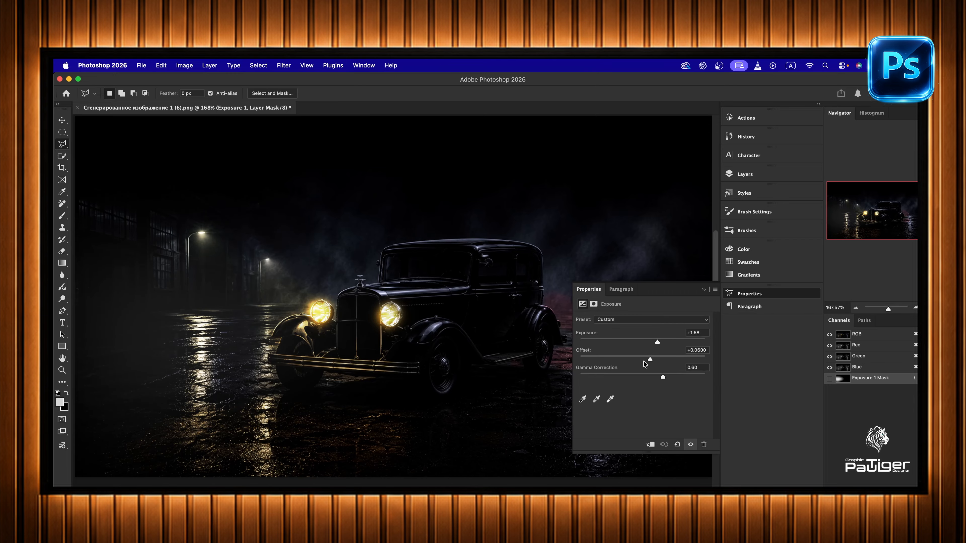
left_click_drag(650, 361, 665, 381)
mouse_move(657, 344)
left_mouse_down()
mouse_move(635, 347)
mouse_move(658, 346)
mouse_move(649, 347)
left_mouse_up()
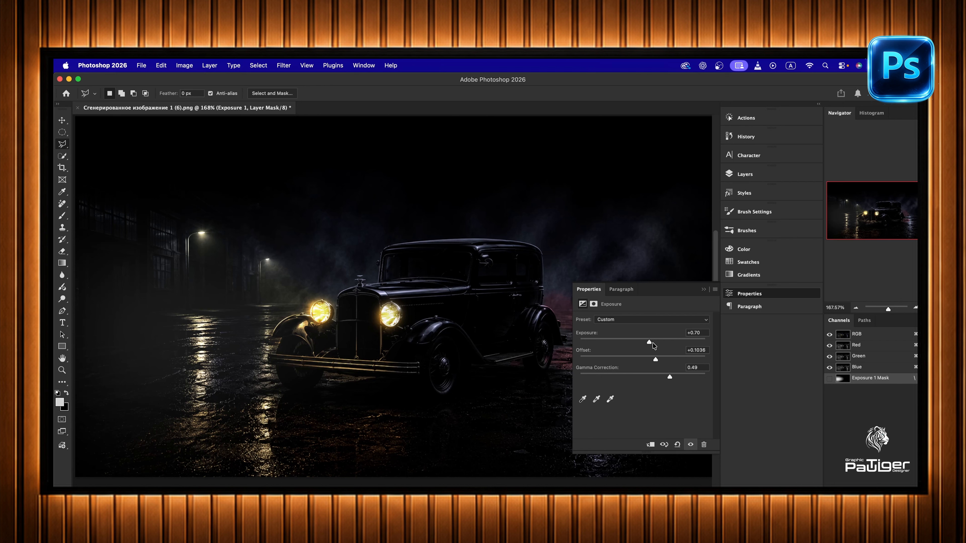
left_click(703, 290)
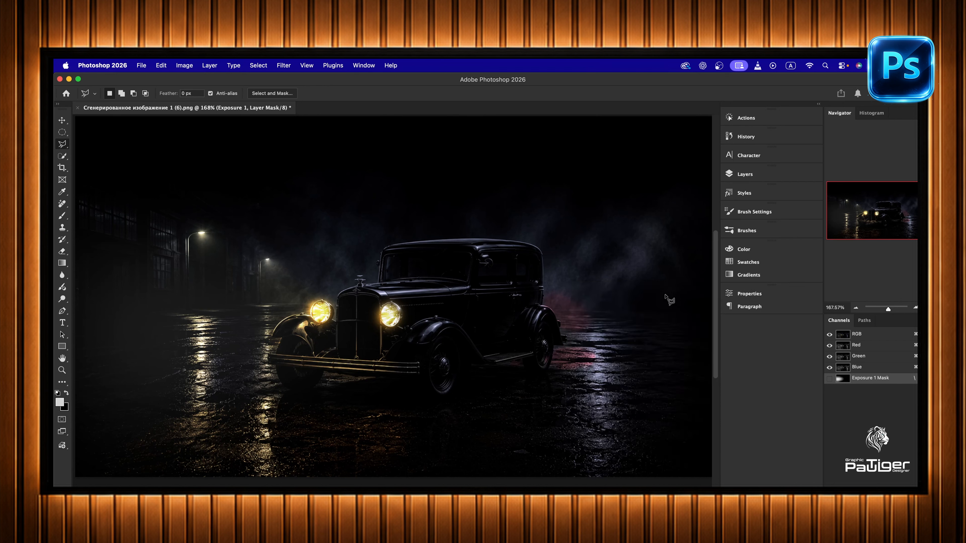